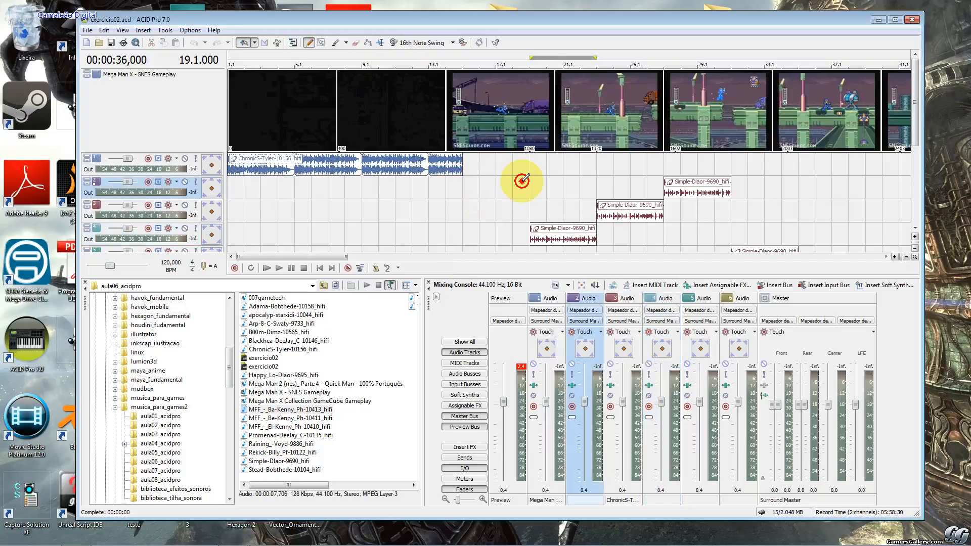
# Play the arrangement from bar 19.1 and check the positions of the Simple-Dlaor-9690_hifi clips along the timeline.
pyautogui.press('space')
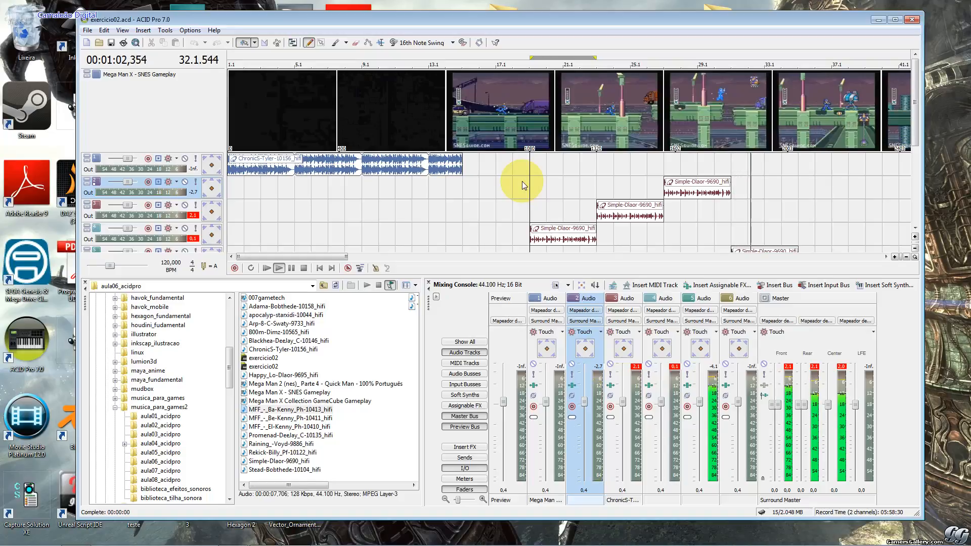
pyautogui.press('space')
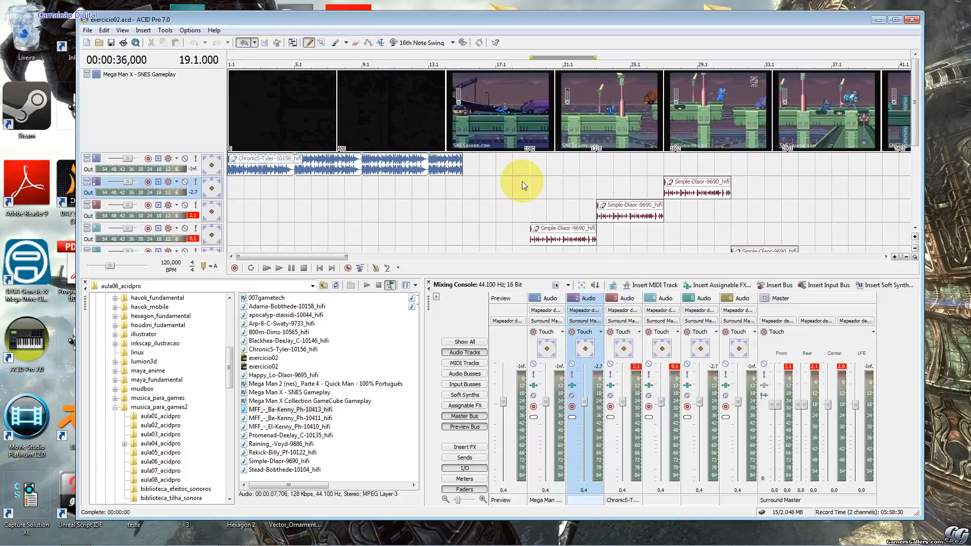
pyautogui.click(551, 228)
pyautogui.click(616, 201)
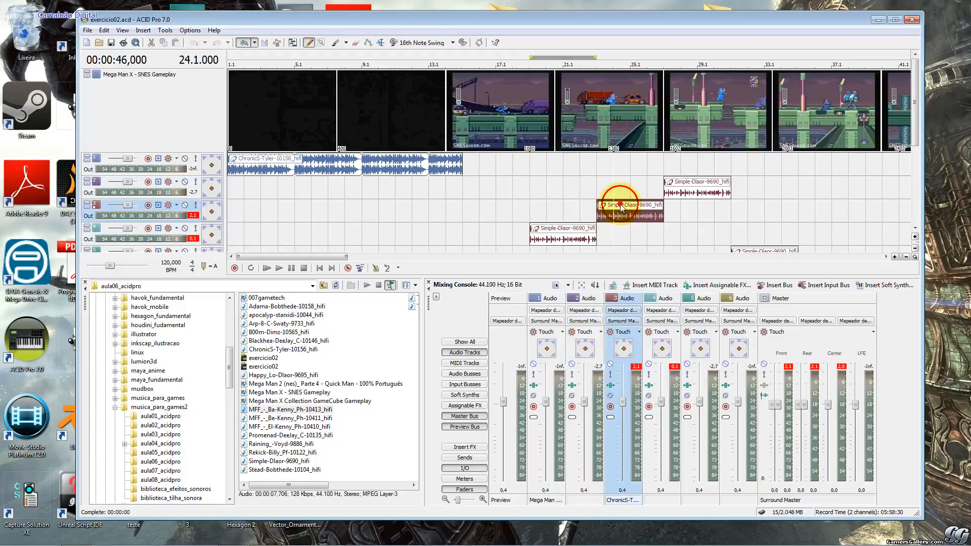
pyautogui.click(666, 195)
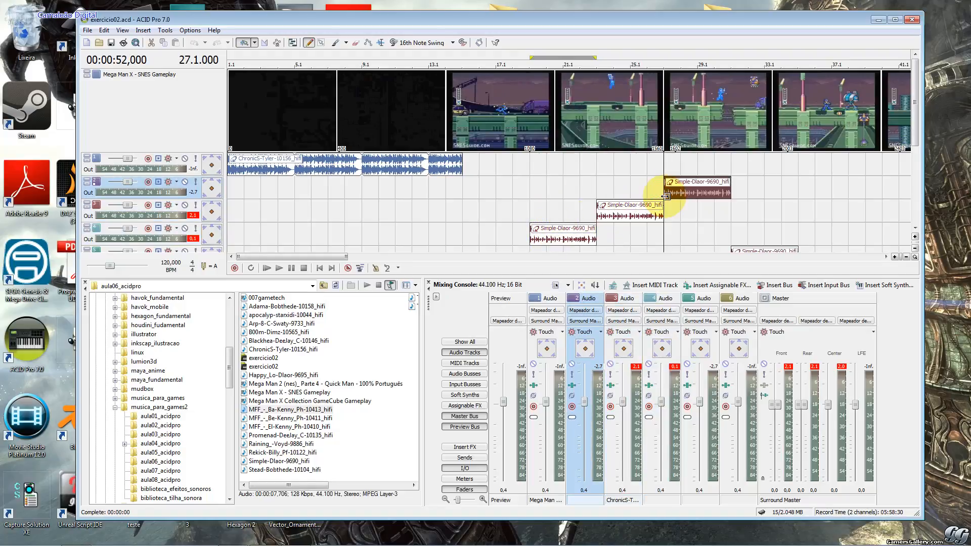
pyautogui.click(753, 251)
pyautogui.click(772, 252)
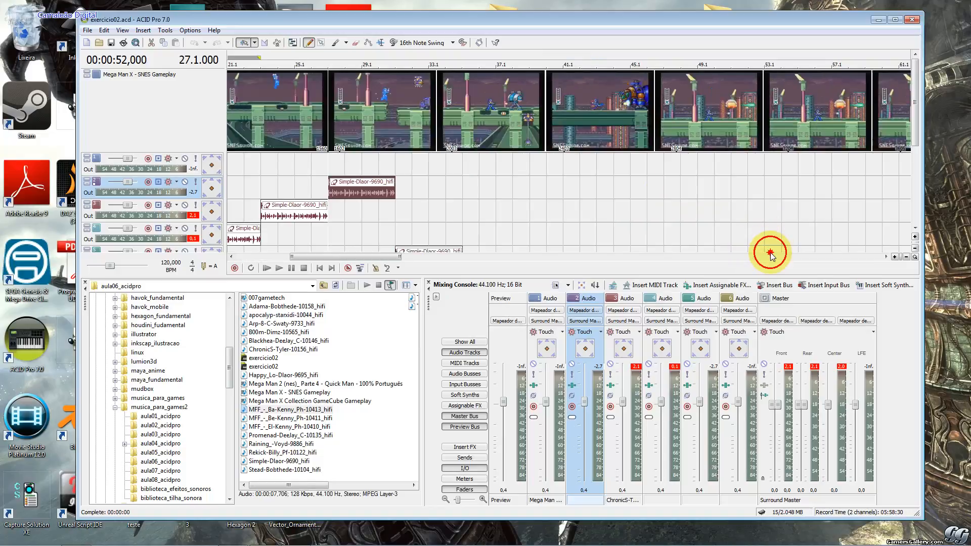
pyautogui.click(420, 253)
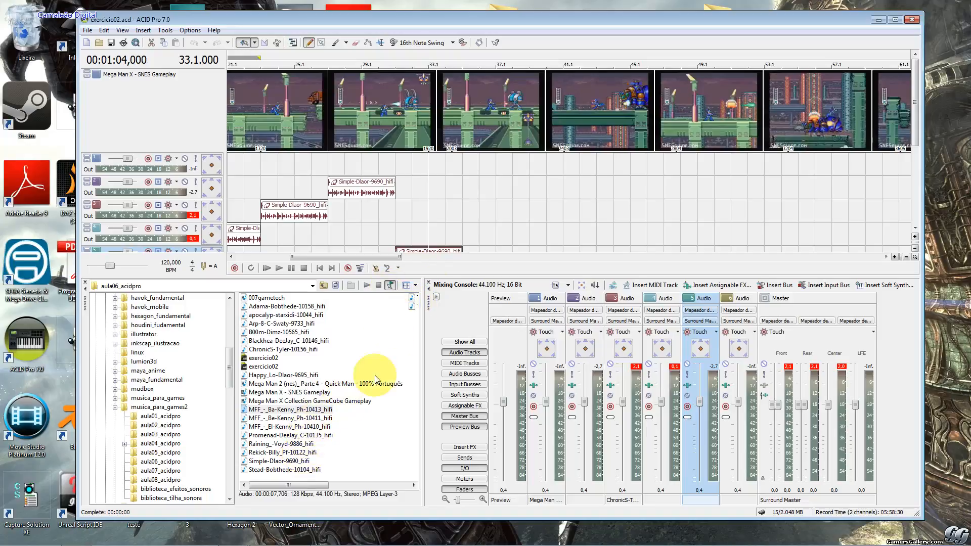
pyautogui.click(462, 234)
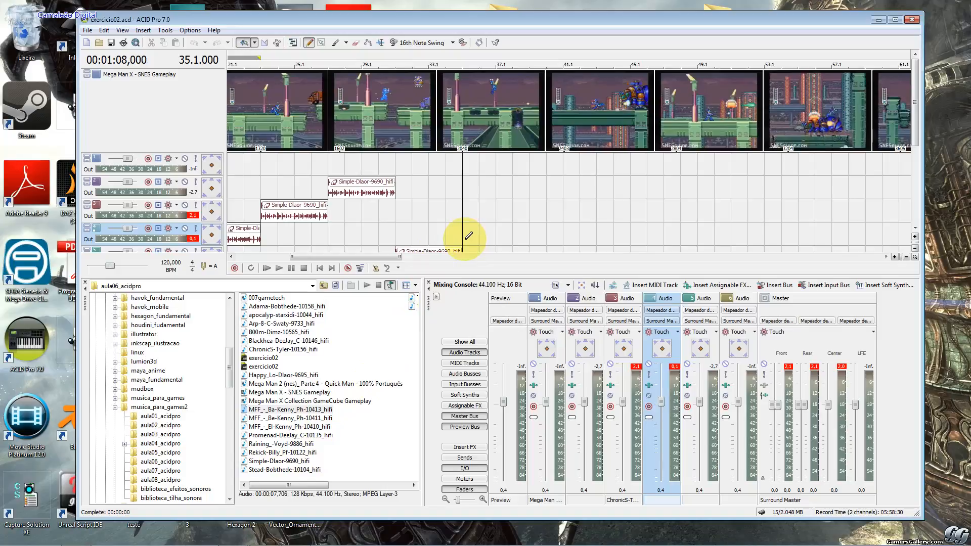
# Preview the audio files MFF_-_Ba-Kenny_Ph-10413_hifi, MFF_-_Be-Kenny_Ph-10411_hifi and MFF_-_El-Kenny_Ph-10410_hifi from the aula06_acidpro folder.
pyautogui.click(325, 412)
pyautogui.click(368, 287)
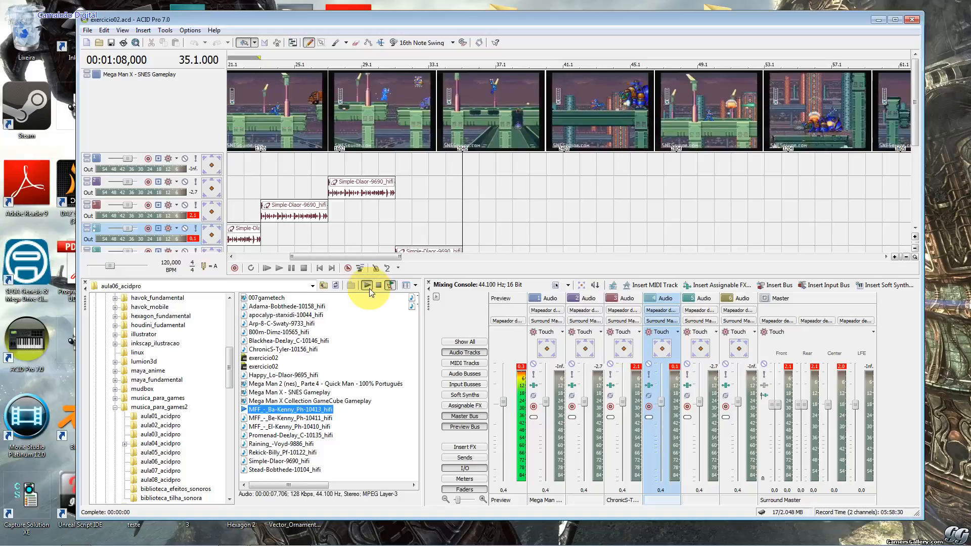
pyautogui.click(308, 418)
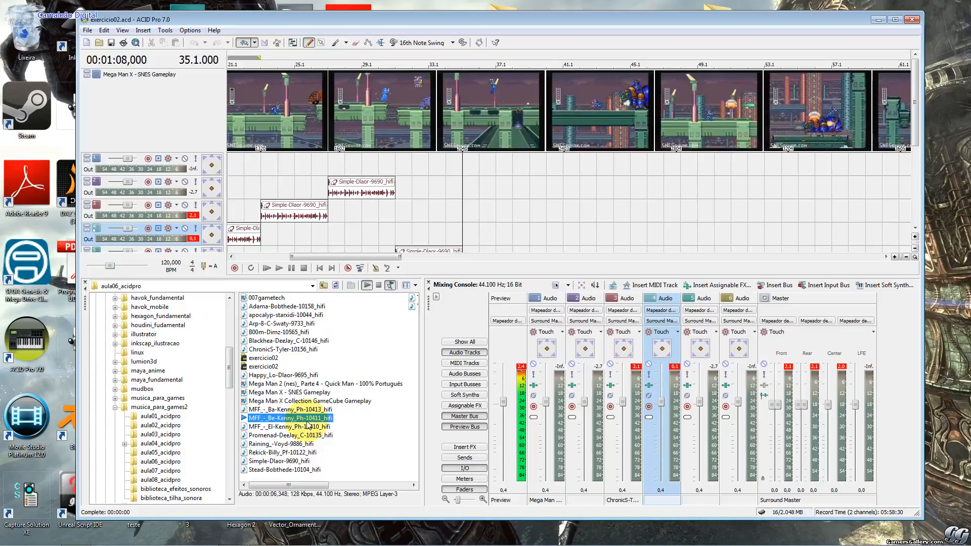
pyautogui.click(309, 426)
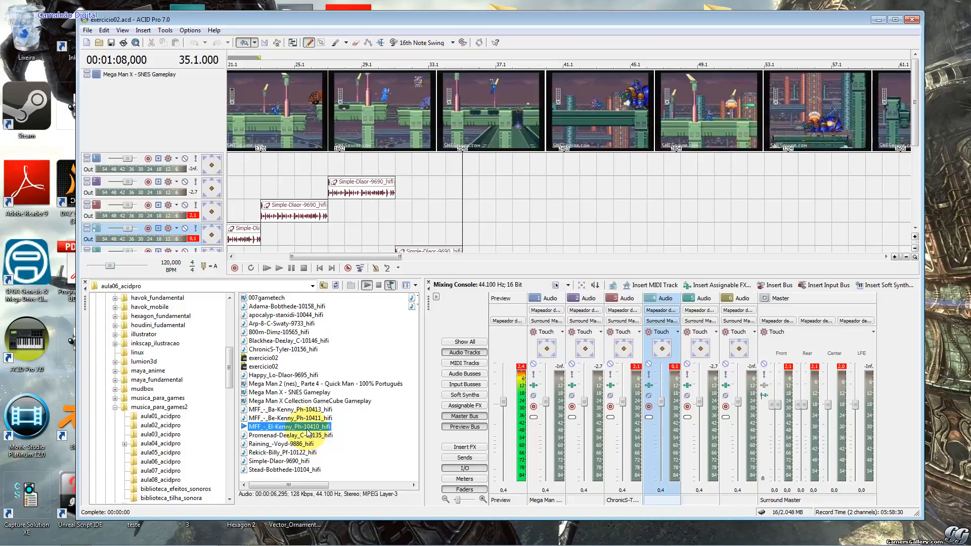
pyautogui.click(378, 286)
pyautogui.click(308, 411)
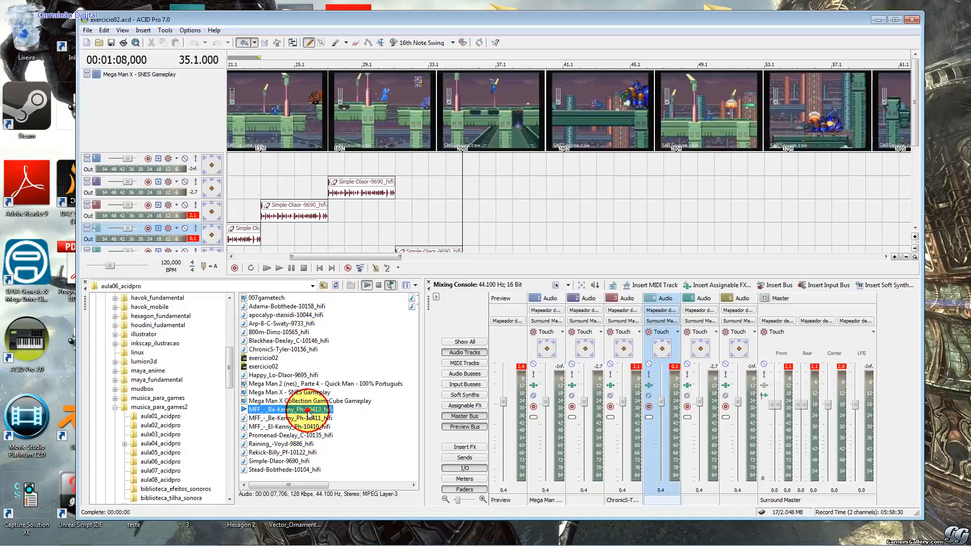
pyautogui.click(309, 411)
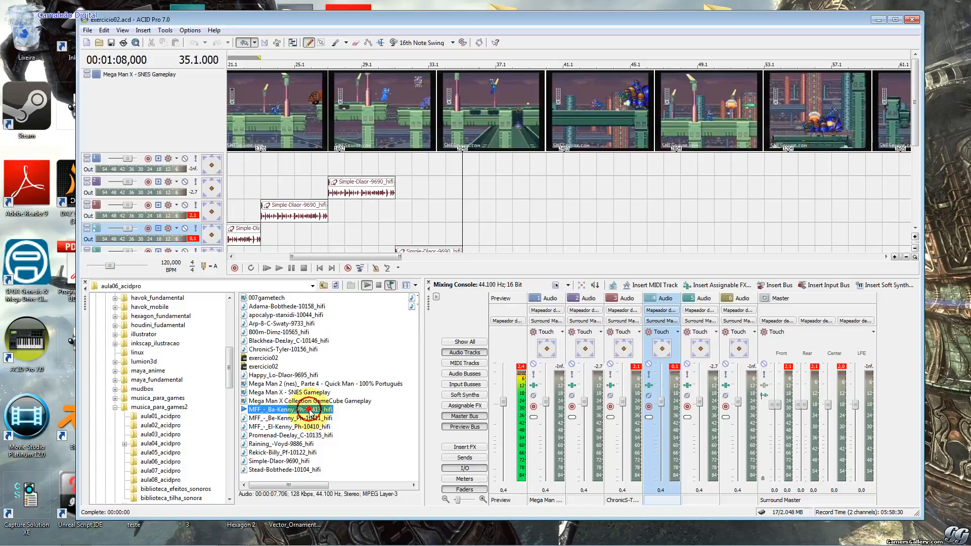
pyautogui.click(377, 286)
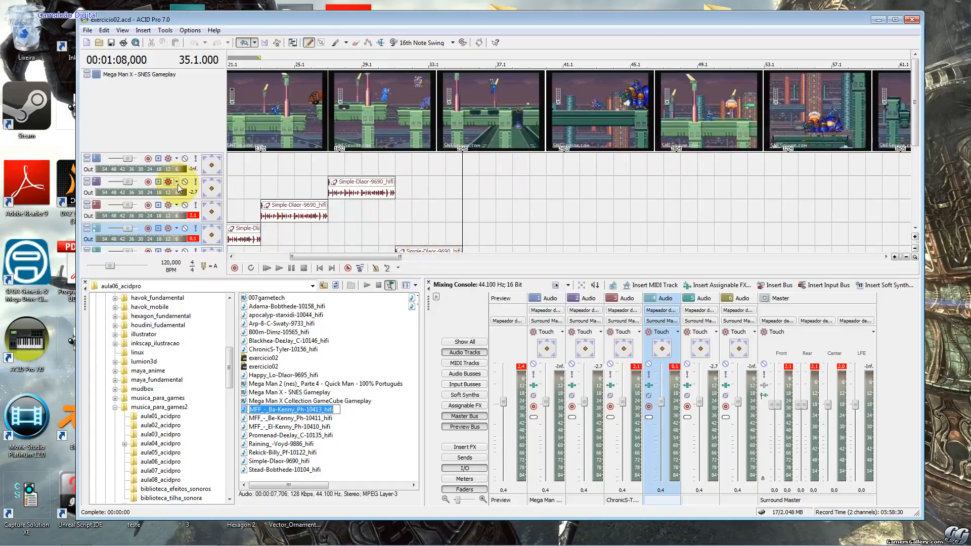
pyautogui.click(109, 167)
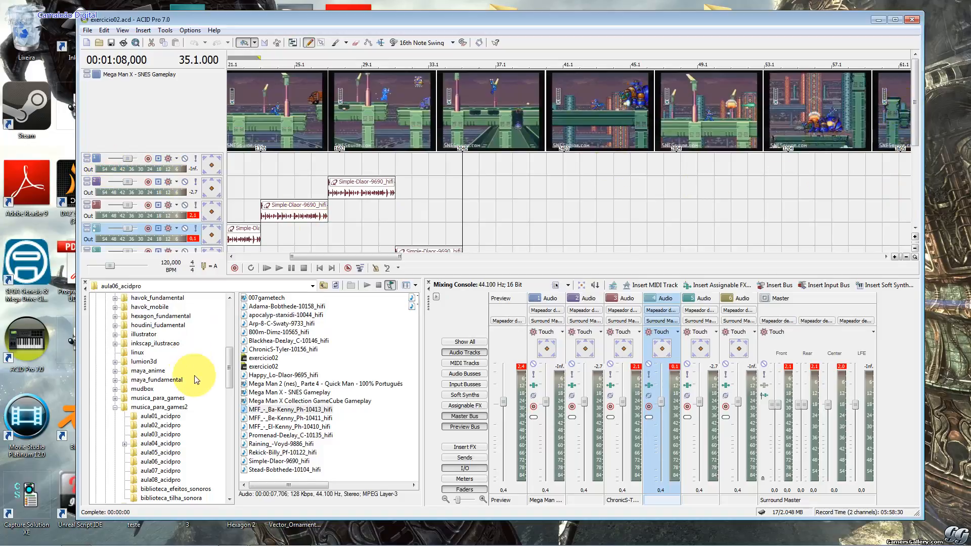
pyautogui.moveTo(359, 253); pyautogui.dragTo(305, 253)
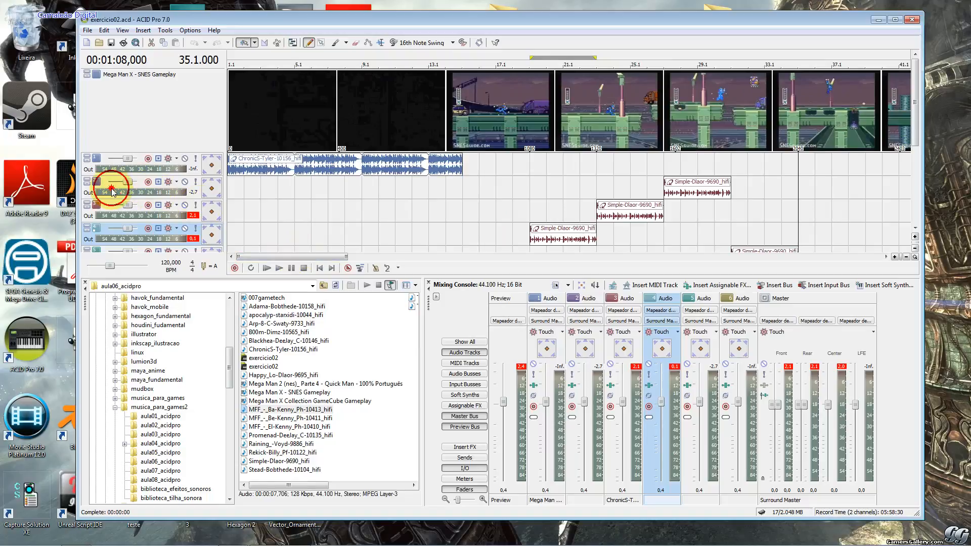
pyautogui.click(143, 29)
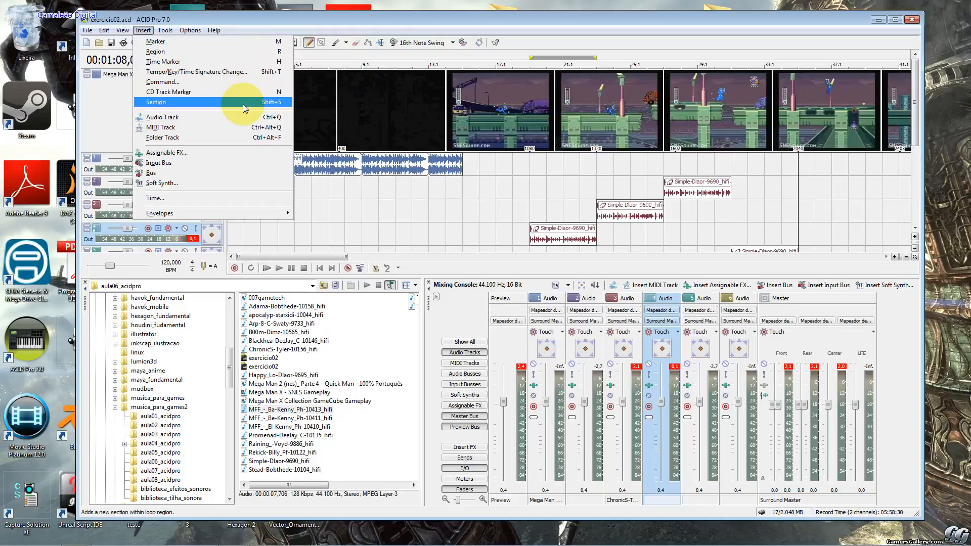
pyautogui.click(244, 132)
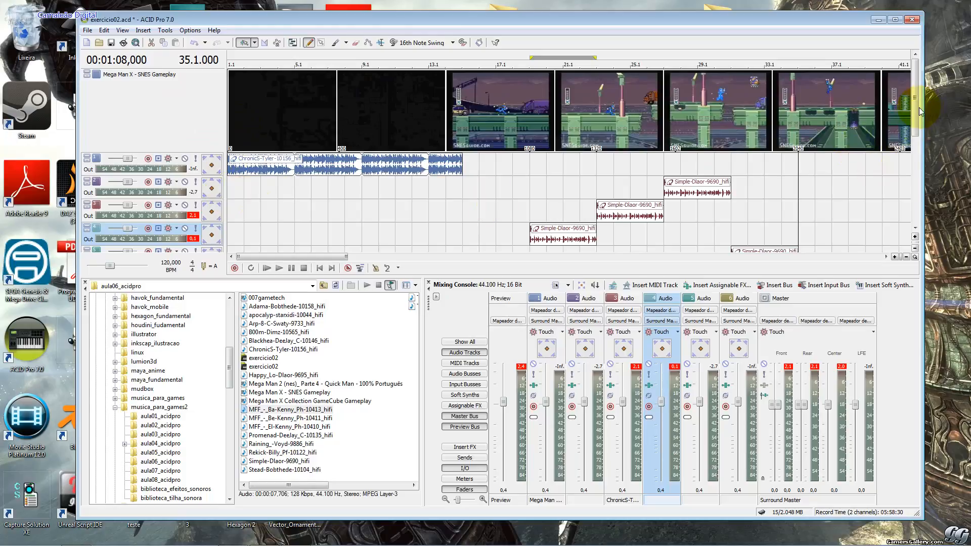
pyautogui.moveTo(916, 109); pyautogui.dragTo(912, 192)
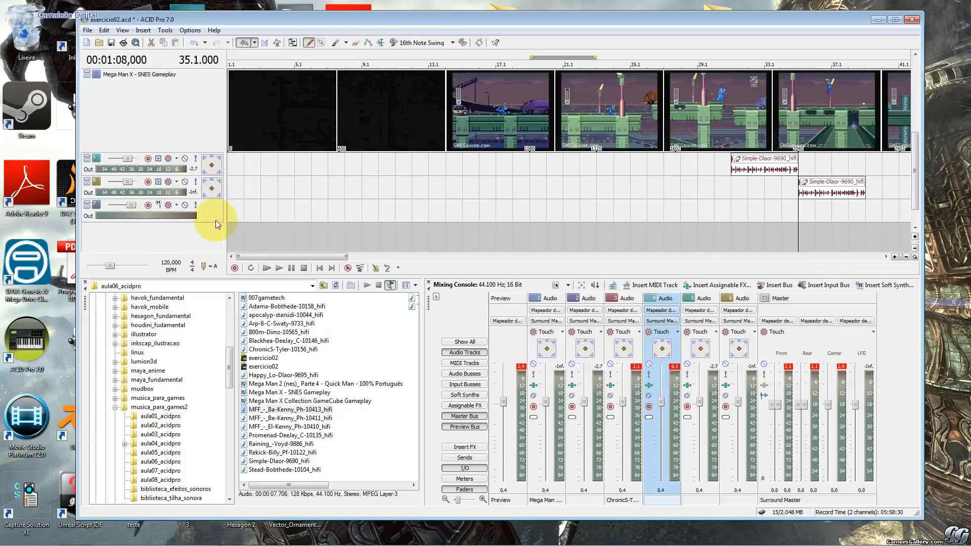
pyautogui.rightClick(160, 217)
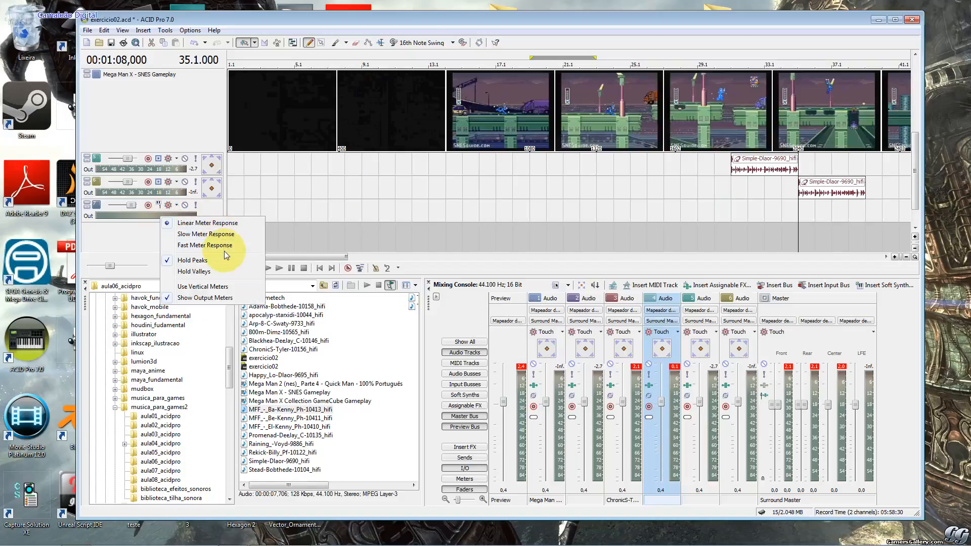
pyautogui.click(126, 214)
pyautogui.click(126, 214)
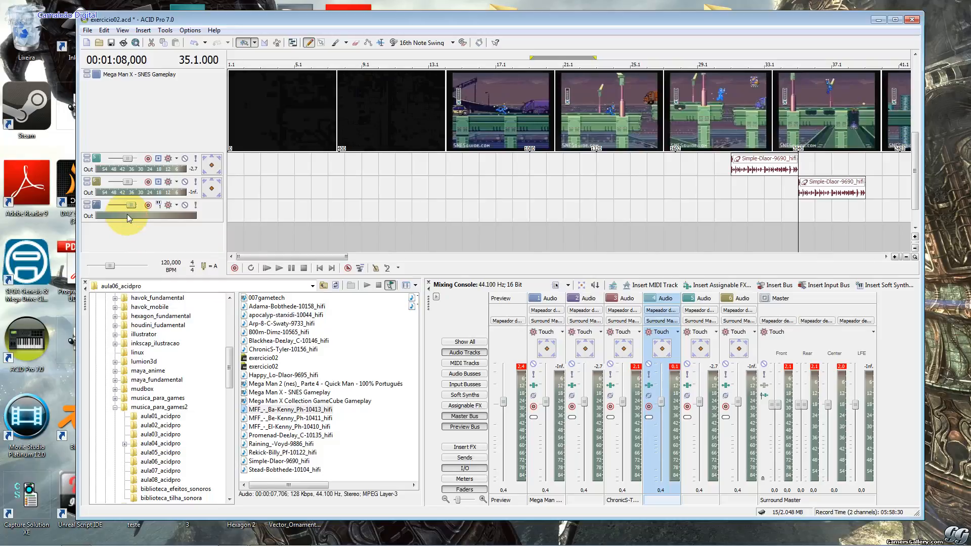
pyautogui.rightClick(127, 217)
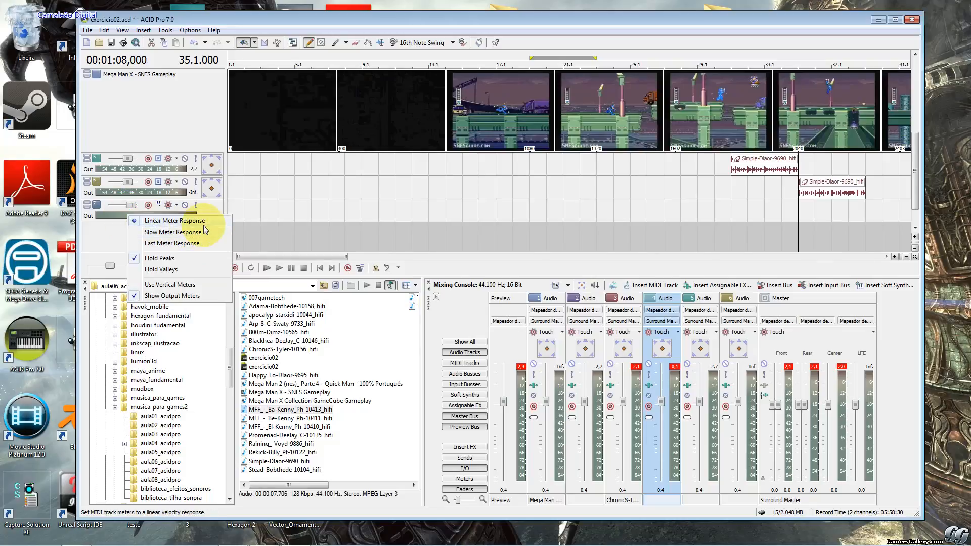
pyautogui.click(113, 211)
pyautogui.rightClick(212, 218)
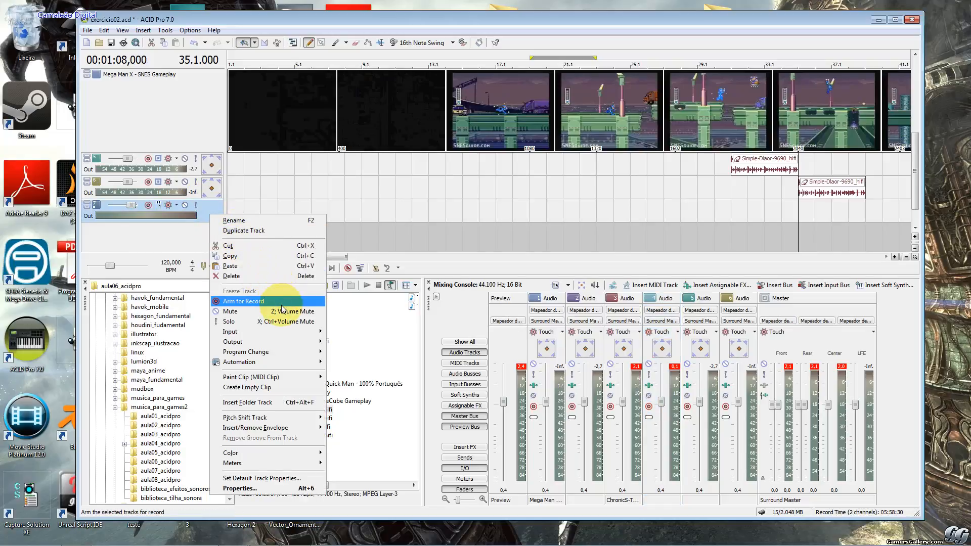
pyautogui.click(283, 268)
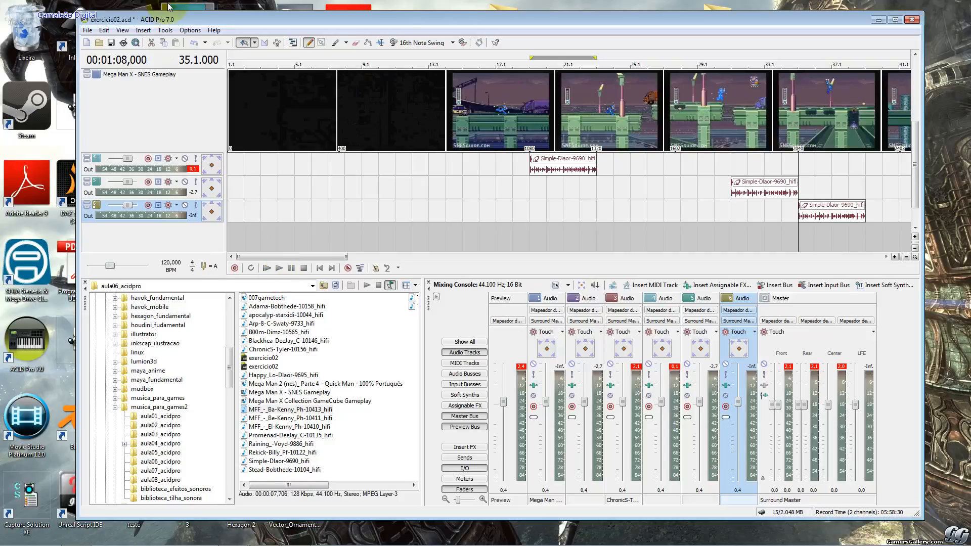
# Insert an audio track and place MFF_-_Ba-Kenny_Ph-10413_hifi on it, starting where the last Simple-Dlaor clip ends.
pyautogui.click(143, 30)
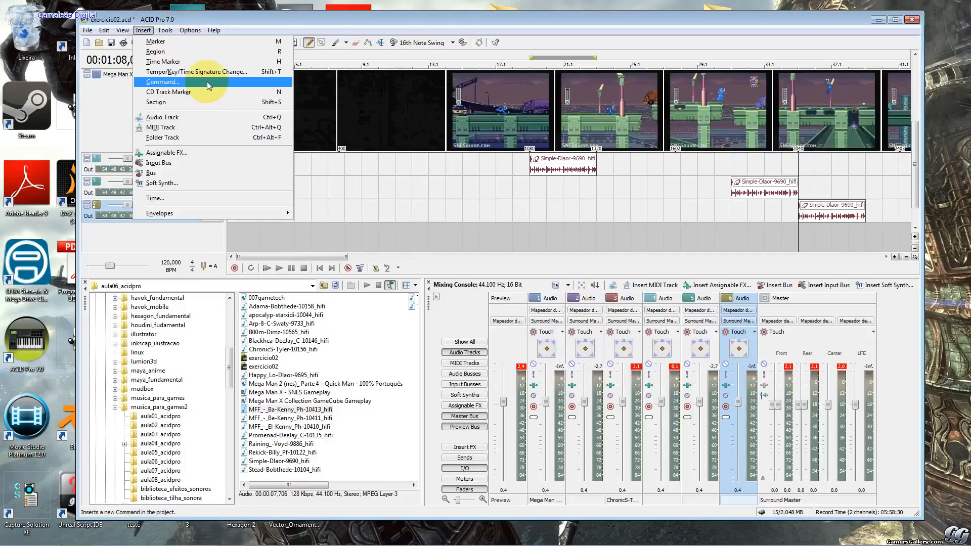
pyautogui.click(230, 118)
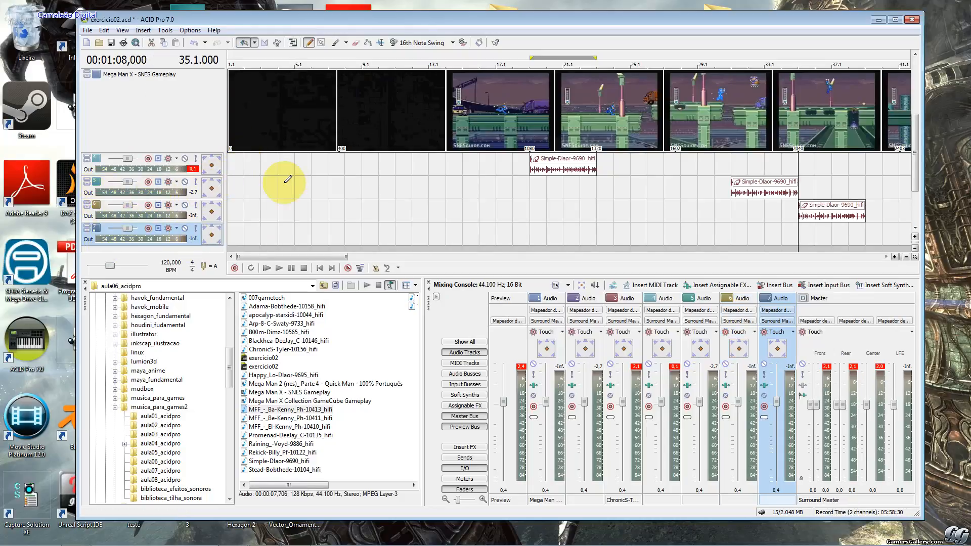
pyautogui.moveTo(328, 410); pyautogui.dragTo(856, 237)
pyautogui.moveTo(305, 257); pyautogui.dragTo(369, 256)
pyautogui.click(479, 234)
pyautogui.moveTo(480, 233); pyautogui.dragTo(496, 233)
# Add MFF_-_Be-Kenny_Ph-10411_hifi and MFF_-_El-Kenny_Ph-10410_hifi to the same track, one after the other behind the MFF_-_Ba clip.
pyautogui.moveTo(303, 418); pyautogui.dragTo(539, 245)
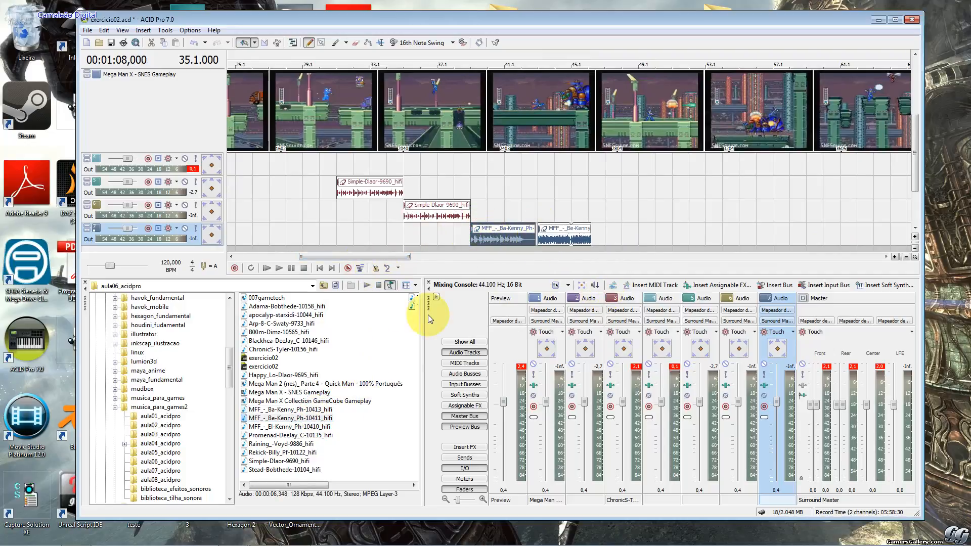
pyautogui.click(300, 426)
pyautogui.moveTo(299, 426); pyautogui.dragTo(602, 241)
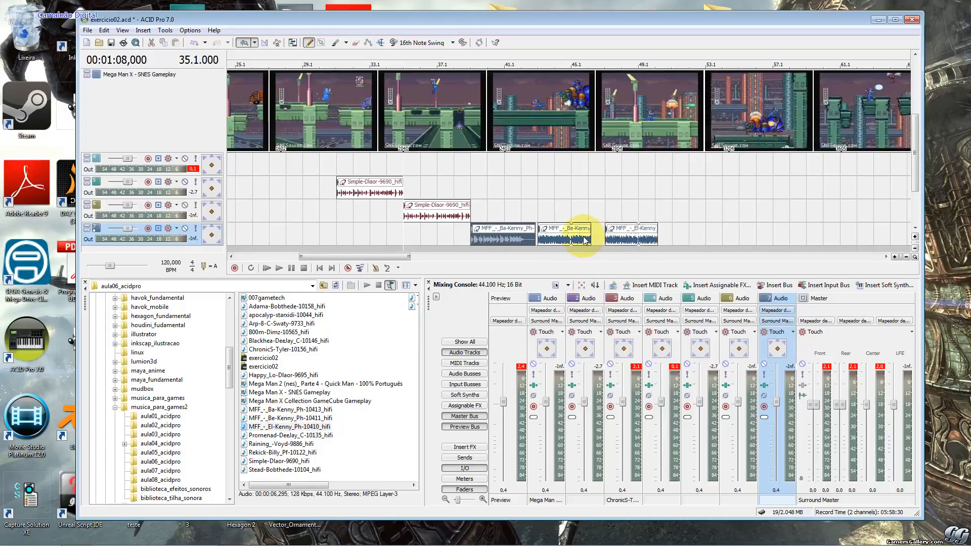
# Move the MFF_-_El-Kenny_Ph-10410_hifi clip earlier so it starts directly at the end of the MFF_-_Be clip.
pyautogui.scroll(3, 634, 227)
pyautogui.moveTo(347, 256); pyautogui.dragTo(380, 255)
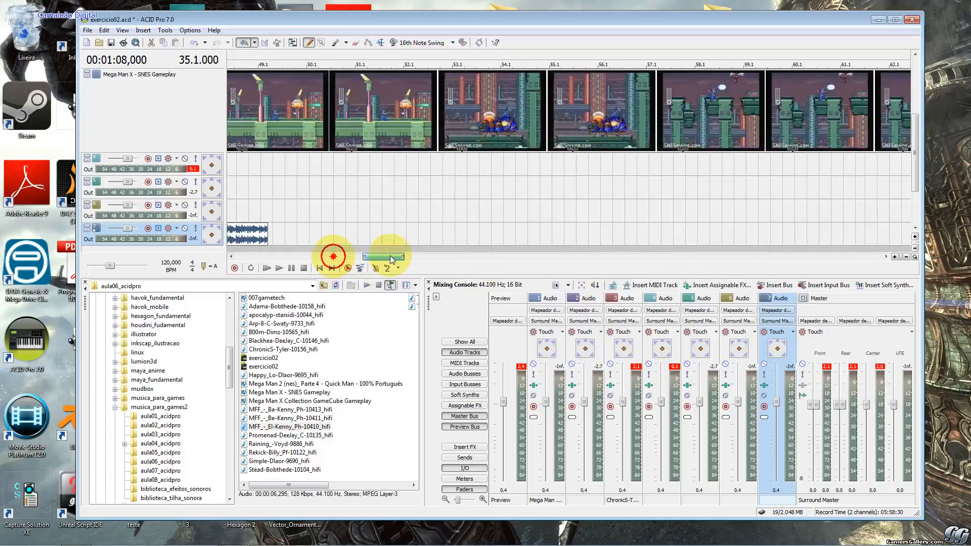
pyautogui.scroll(-3, 888, 174)
pyautogui.scroll(-4, 887, 182)
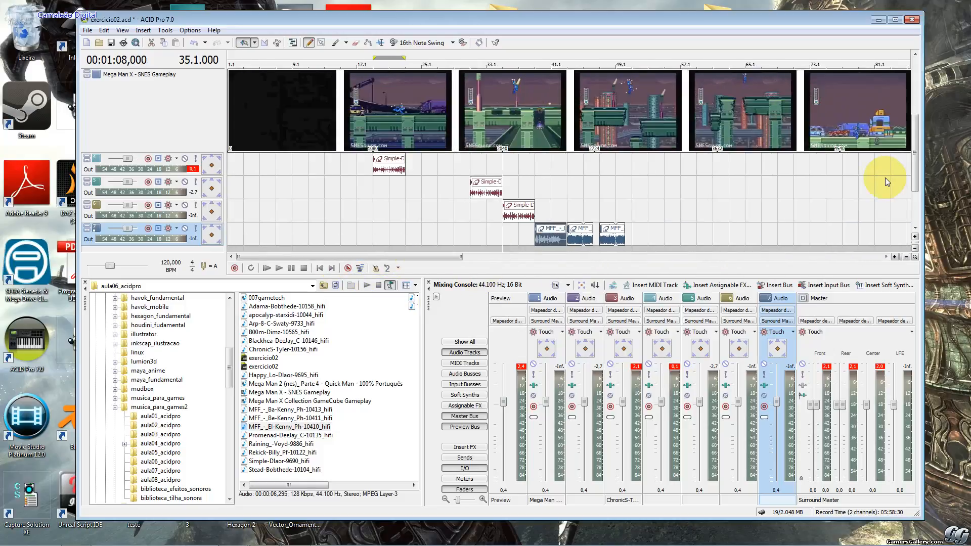
pyautogui.moveTo(914, 184)
pyautogui.mouseDown()
pyautogui.moveTo(916, 209)
pyautogui.moveTo(921, 141)
pyautogui.moveTo(924, 190)
pyautogui.mouseUp()
pyautogui.scroll(2, 481, 210)
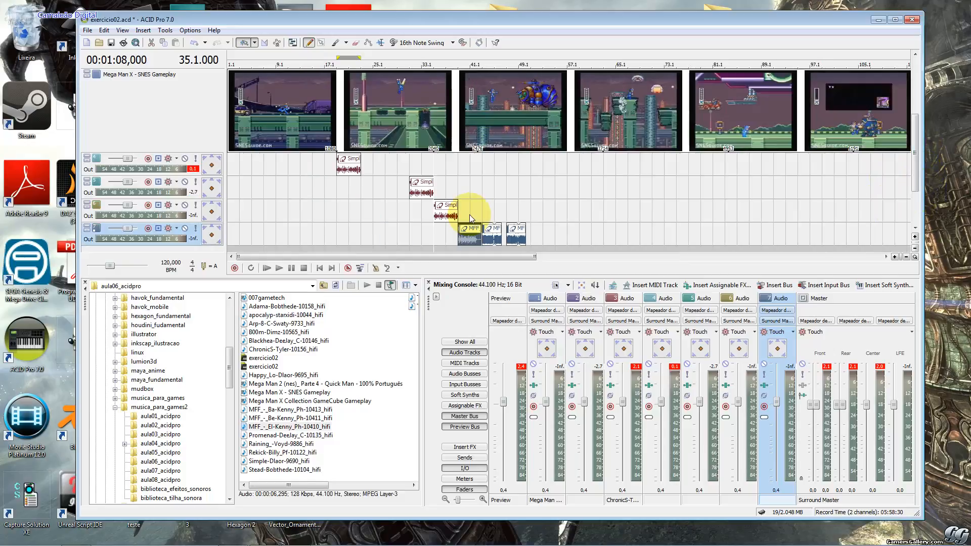
pyautogui.scroll(3, 732, 244)
pyautogui.moveTo(733, 239); pyautogui.dragTo(721, 239)
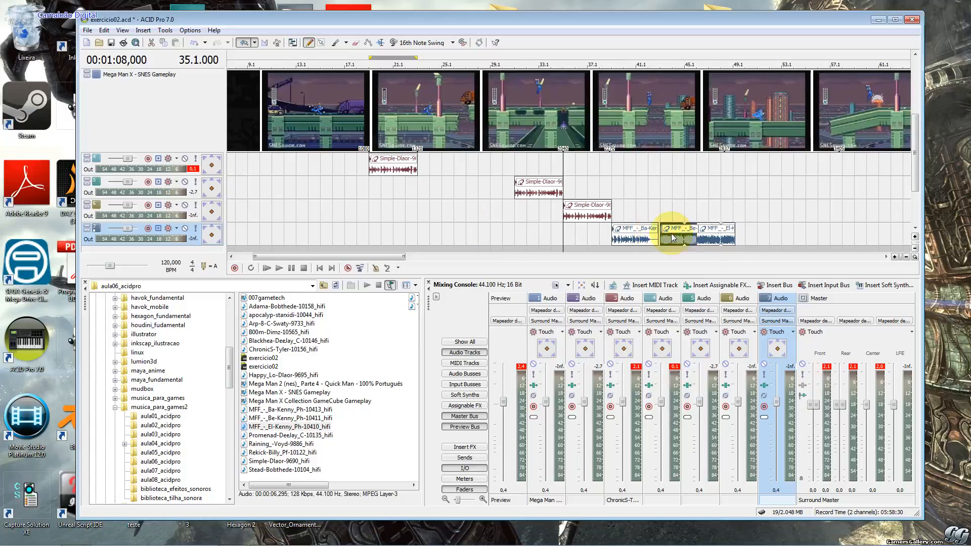
pyautogui.click(657, 202)
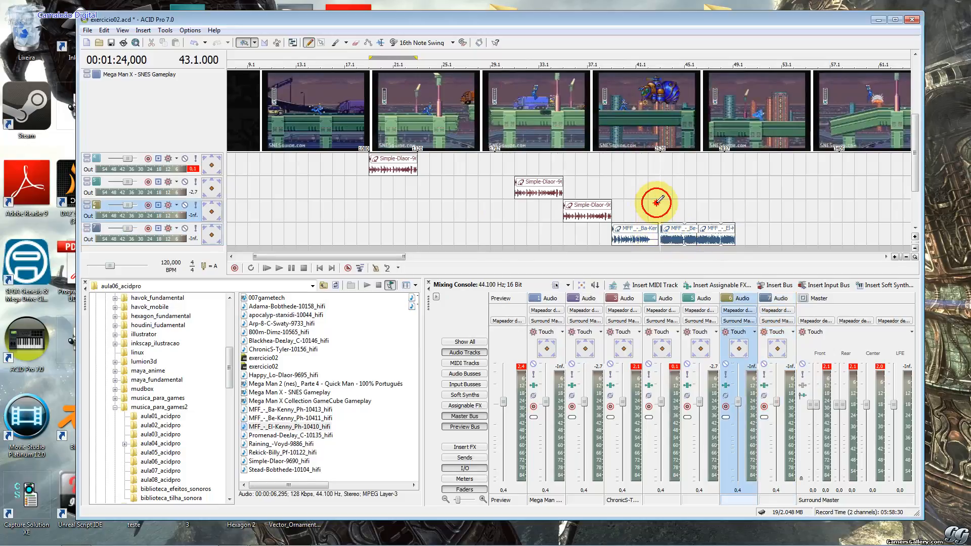
# Move the MFF_-_Be clip earlier over the silent tail of the MFF_-_Ba clip, and shift the MFF_-_El clip to directly follow it.
pyautogui.scroll(2, 660, 228)
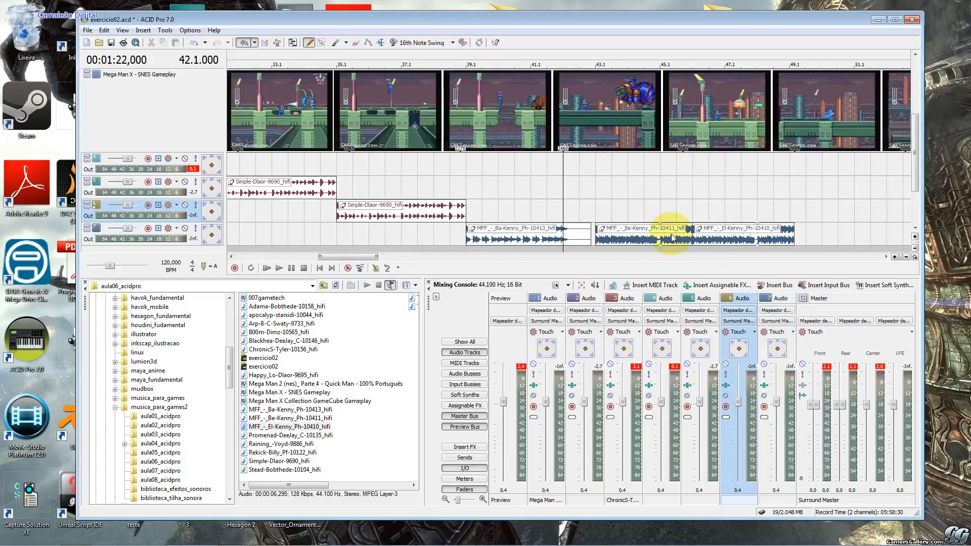
pyautogui.click(626, 238)
pyautogui.moveTo(627, 238); pyautogui.dragTo(621, 238)
pyautogui.moveTo(706, 238); pyautogui.dragTo(690, 238)
pyautogui.click(639, 195)
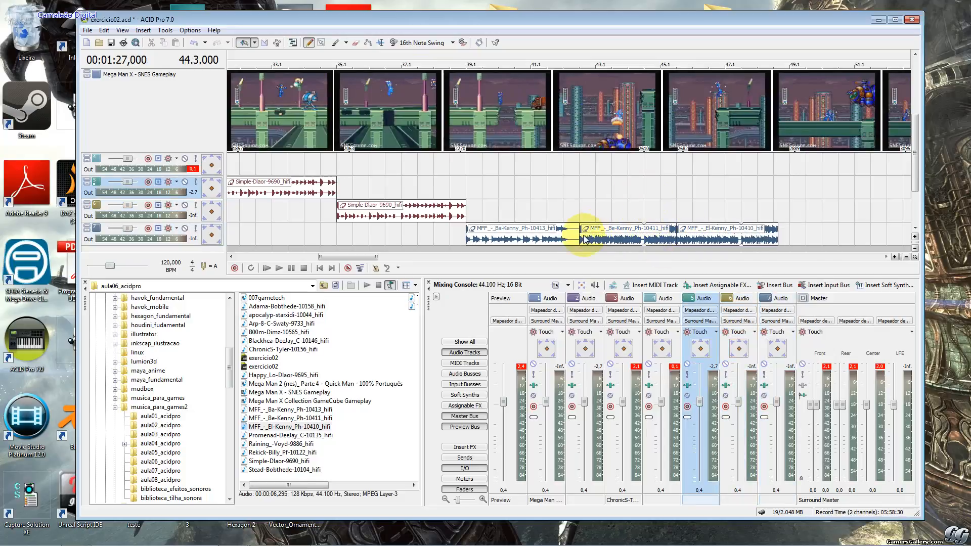
pyautogui.click(558, 239)
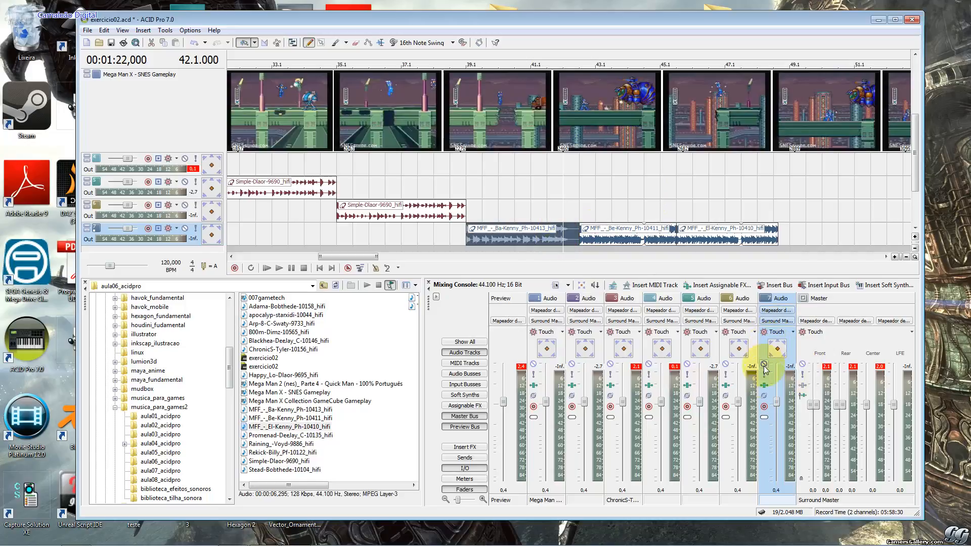
# Browse the Filters and FX, Mastering and Modulation plug-in categories for the effect chain of Track 7.
pyautogui.click(764, 386)
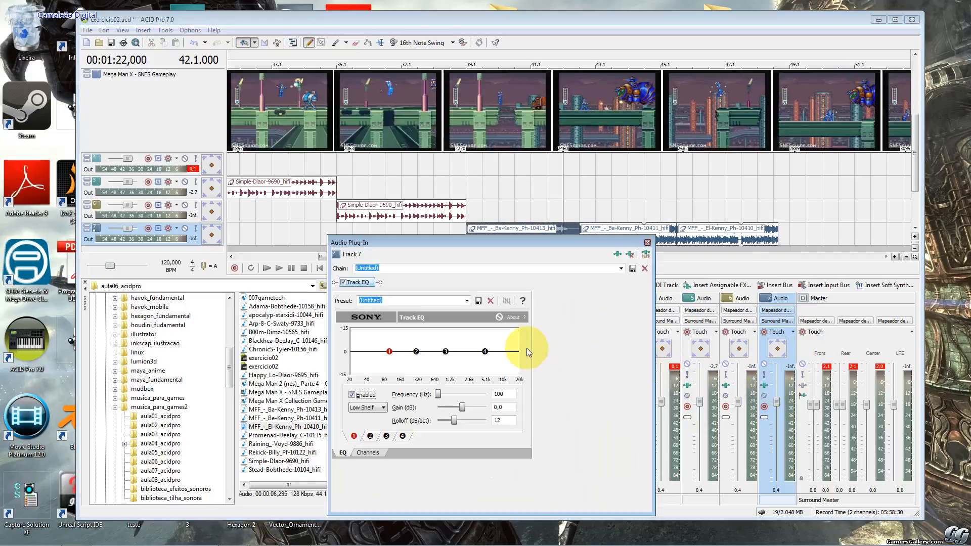
pyautogui.click(617, 254)
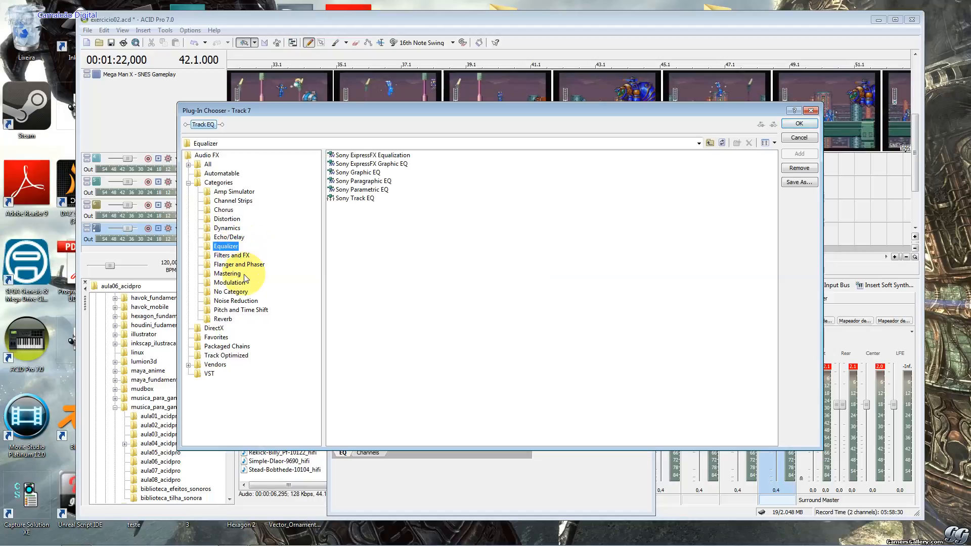
pyautogui.click(237, 255)
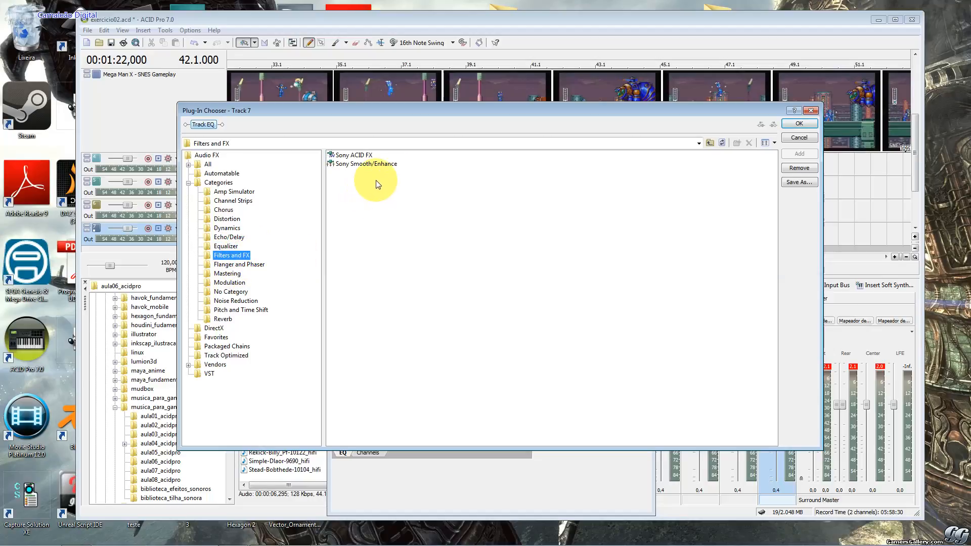
pyautogui.click(378, 164)
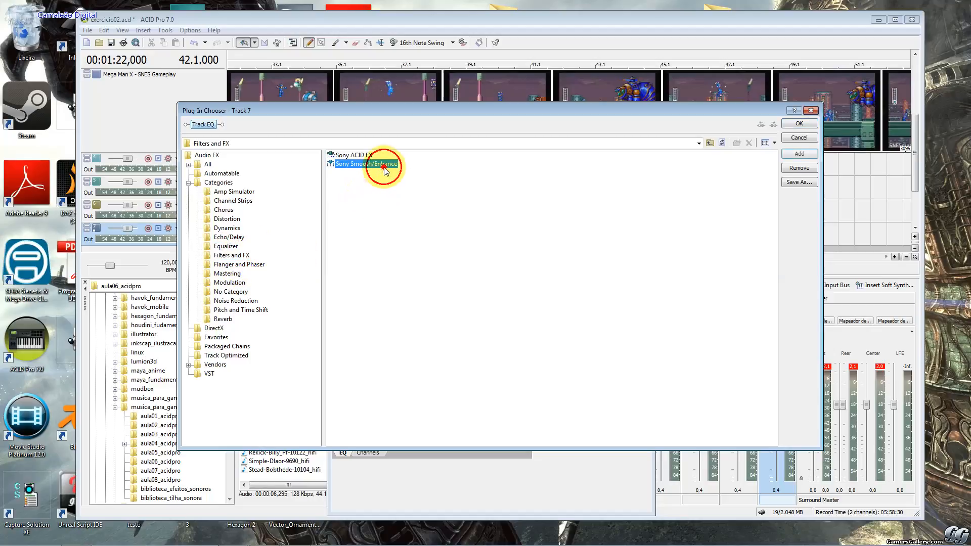
pyautogui.click(233, 274)
pyautogui.click(232, 282)
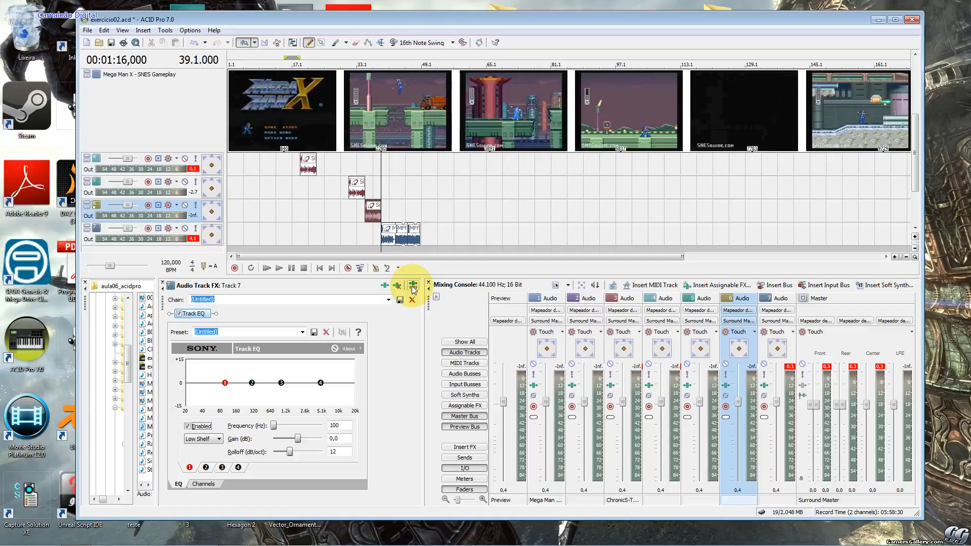
# Check the automation options of ExpressFX Chorus on Track 6 and remove that plug-in from the track's effect chain.
pyautogui.click(726, 385)
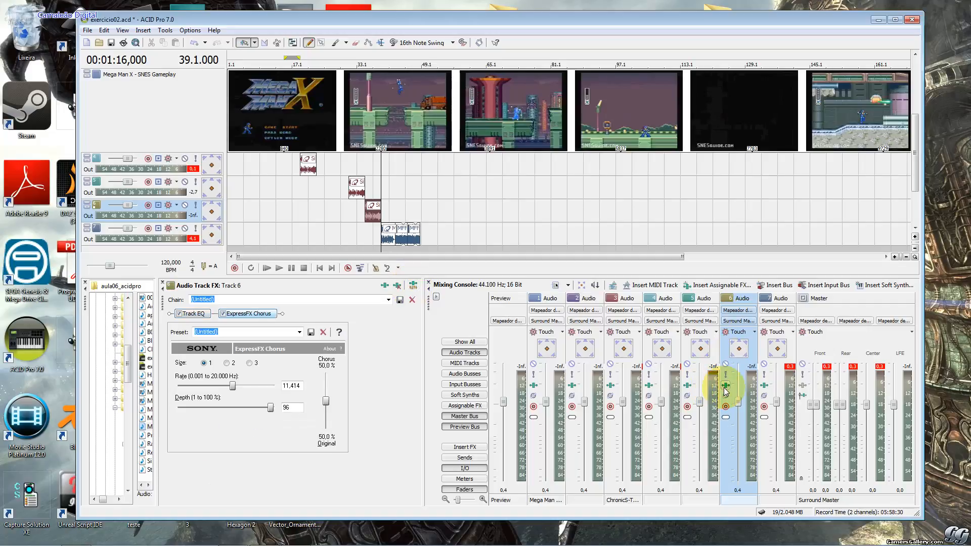
pyautogui.click(413, 285)
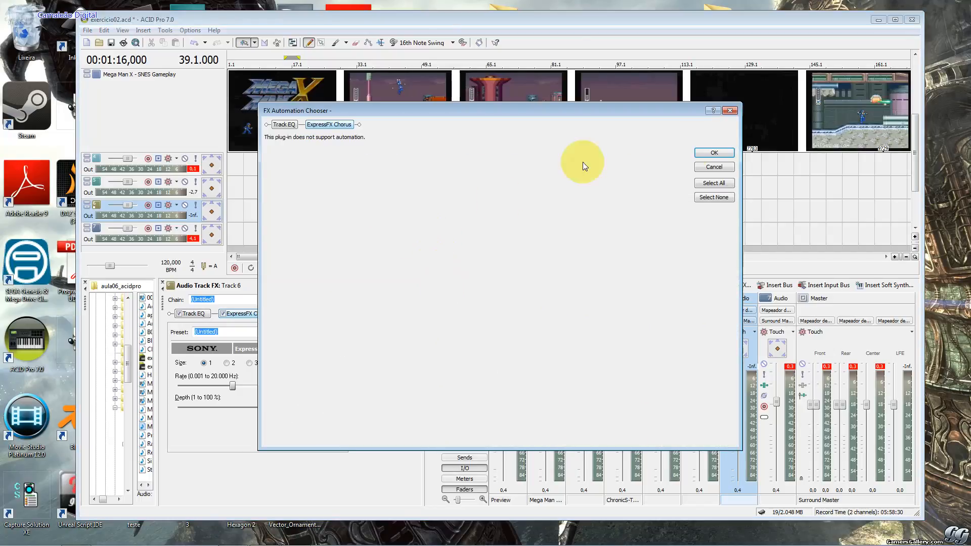
pyautogui.click(714, 153)
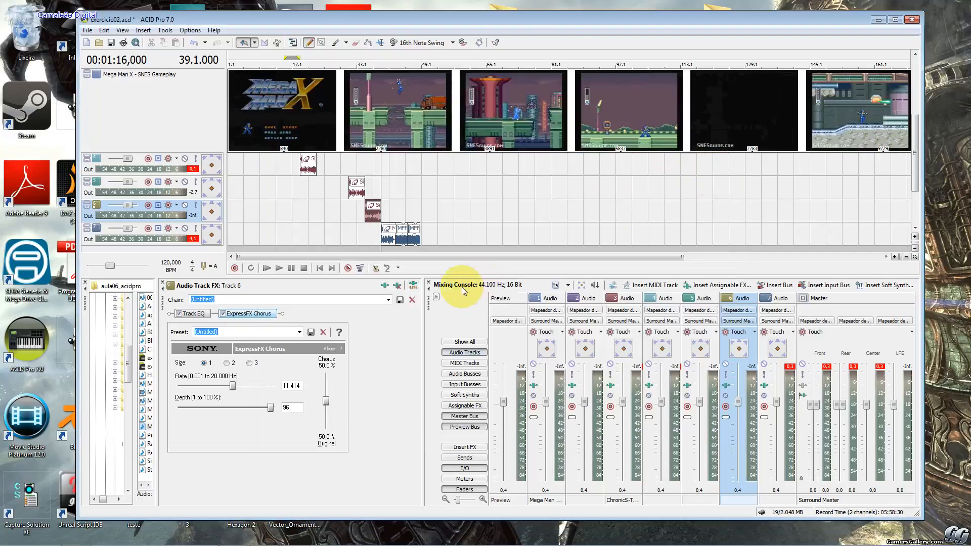
pyautogui.click(412, 286)
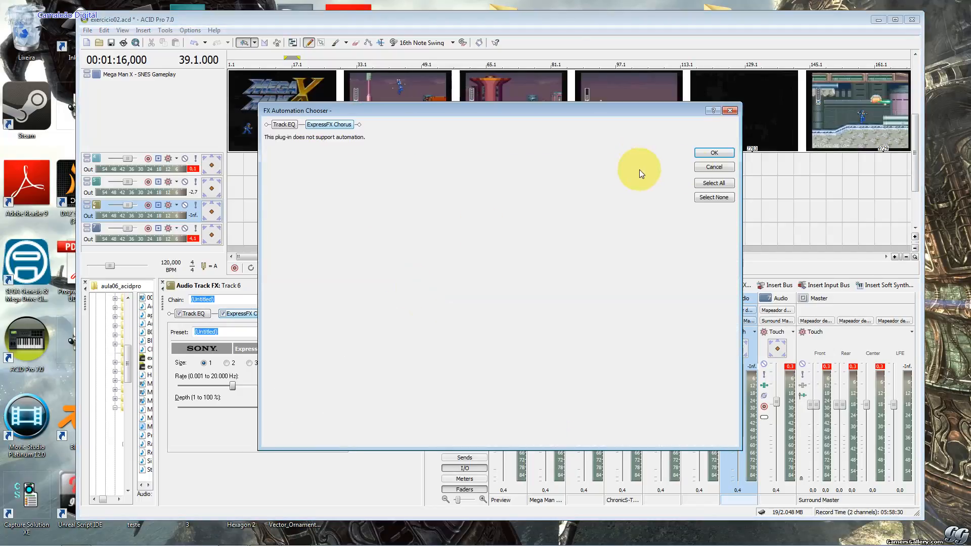
pyautogui.click(708, 168)
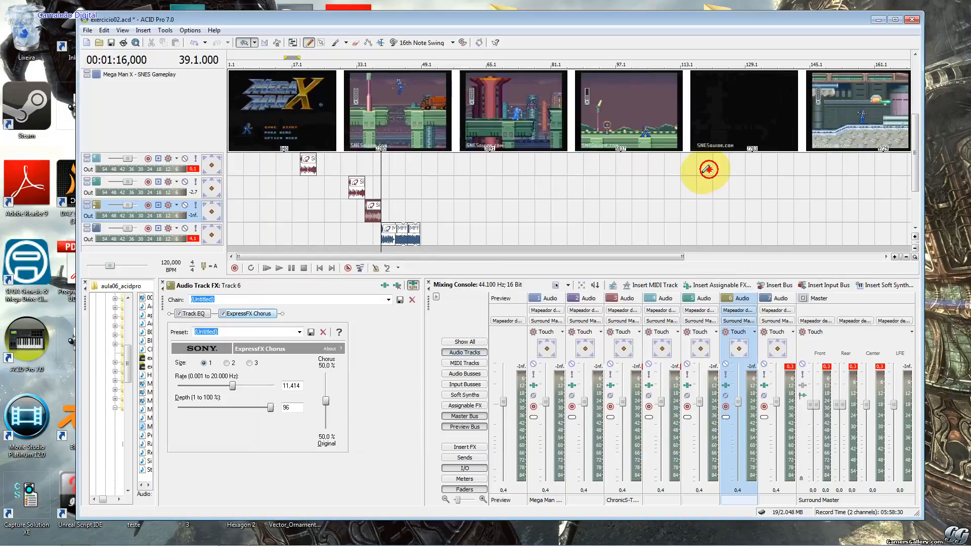
pyautogui.click(399, 287)
# Open the automation parameters of Track EQ on Track 6 and select Band 1 Frequency.
pyautogui.click(412, 286)
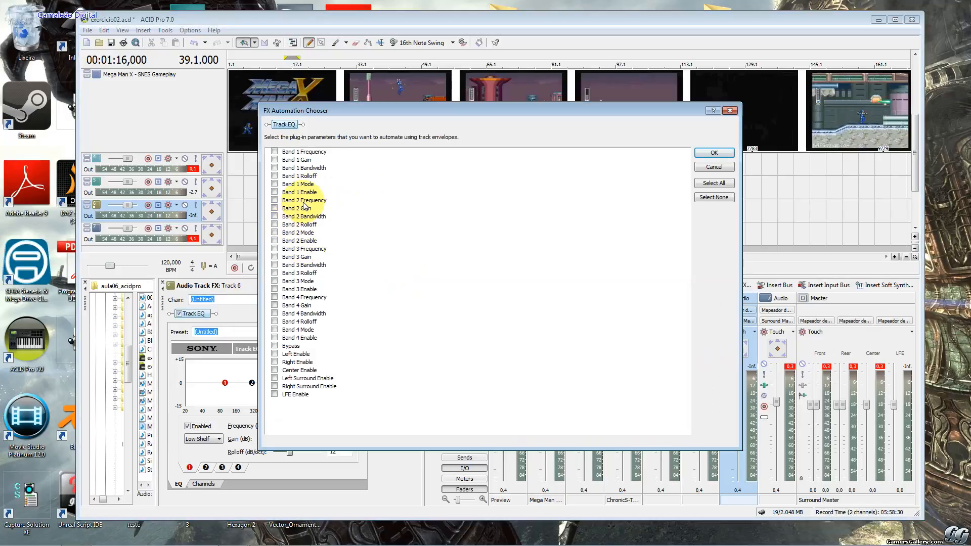
pyautogui.click(319, 153)
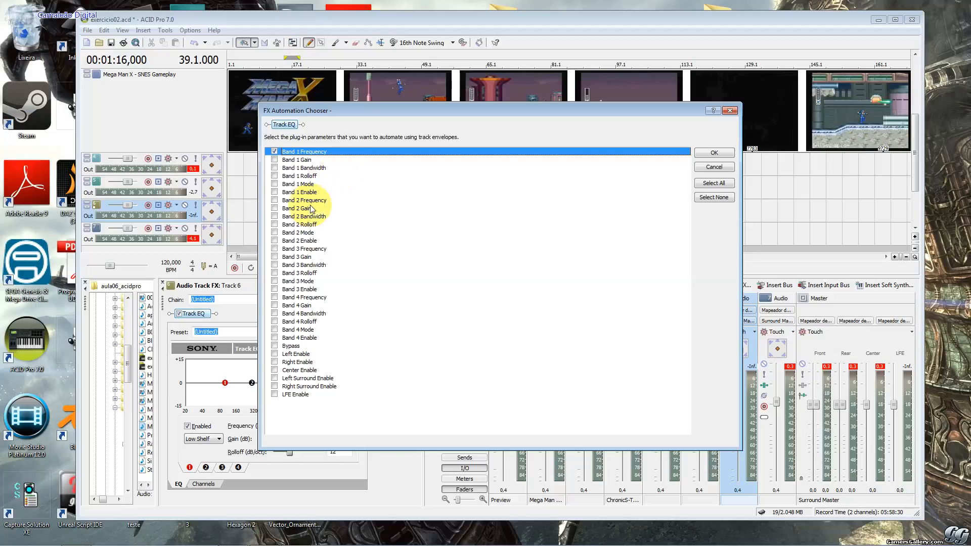
pyautogui.click(324, 169)
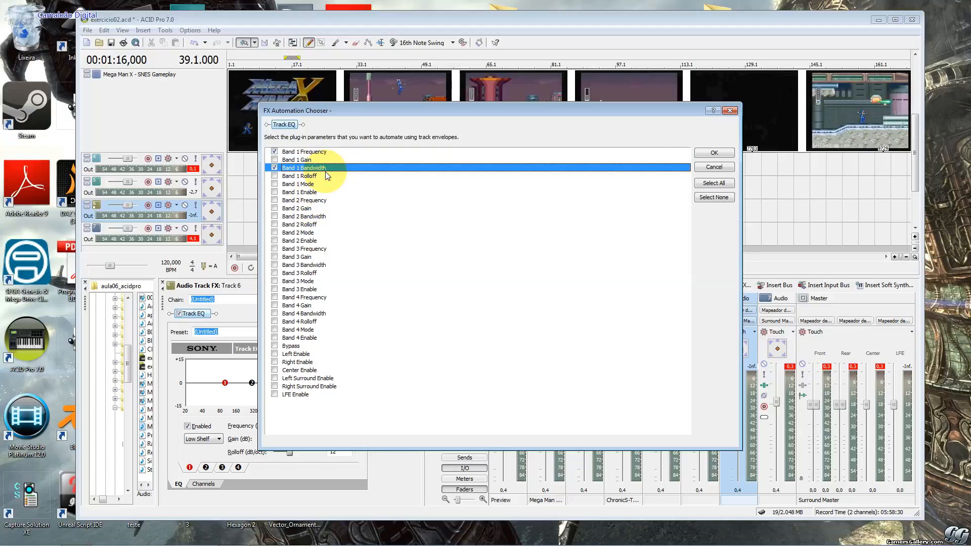
pyautogui.click(323, 282)
pyautogui.click(311, 273)
pyautogui.click(303, 257)
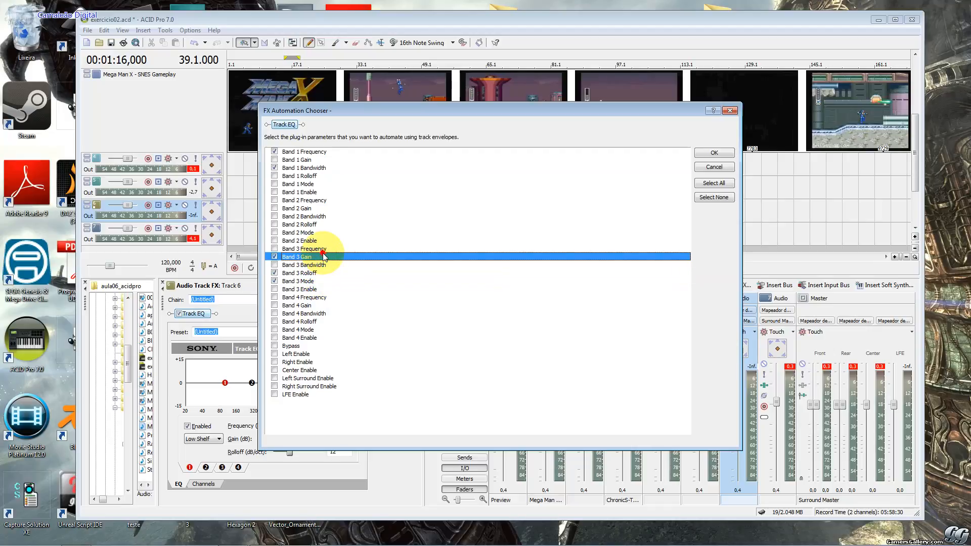
pyautogui.click(274, 273)
pyautogui.click(274, 281)
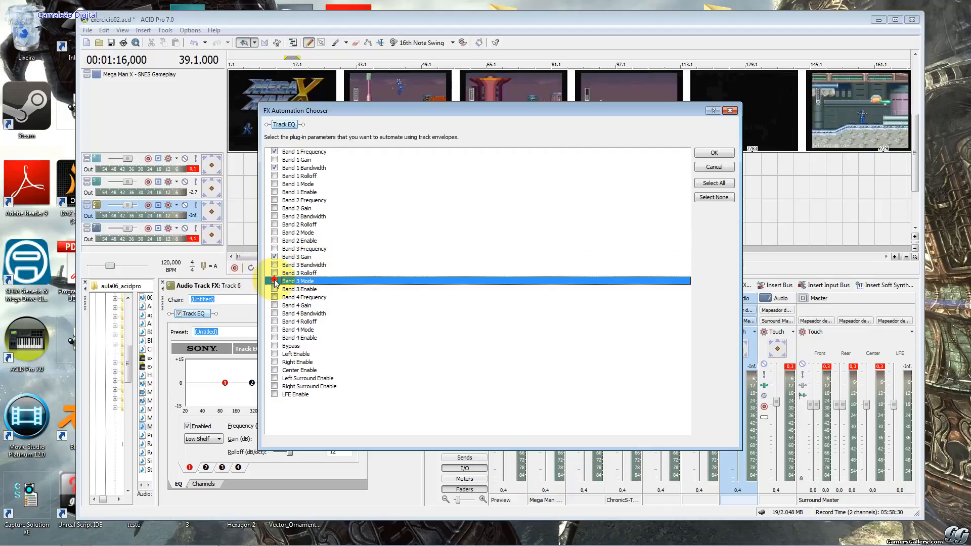
pyautogui.click(276, 257)
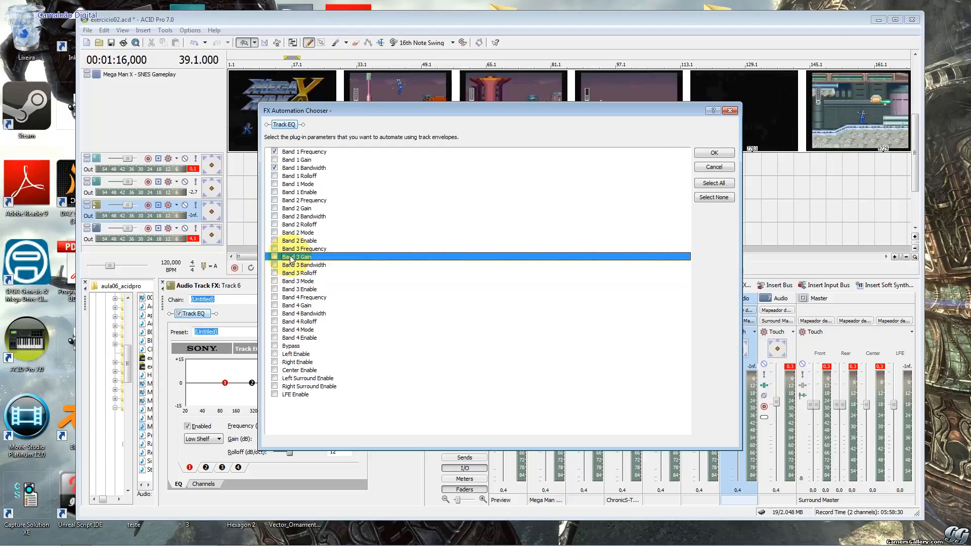
pyautogui.click(325, 355)
pyautogui.click(276, 354)
pyautogui.click(278, 362)
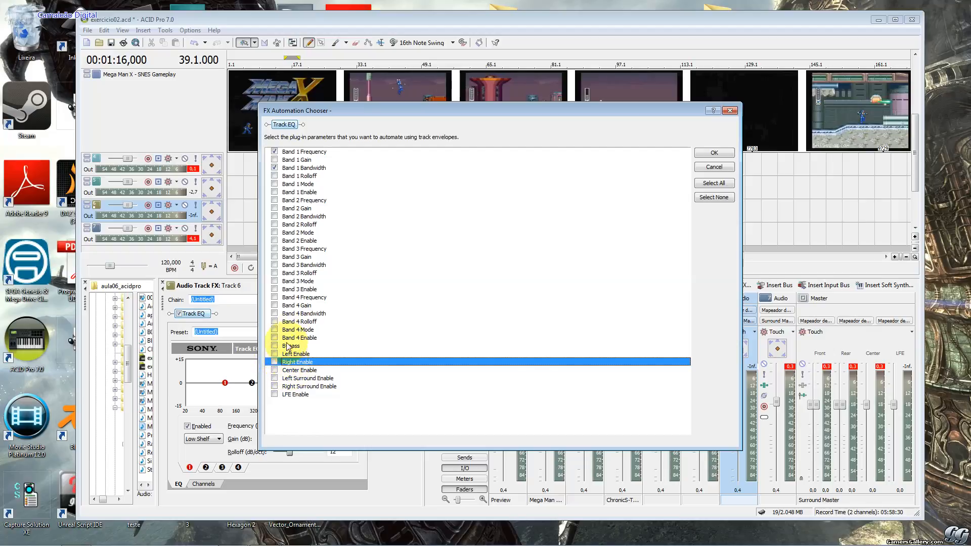
pyautogui.click(276, 168)
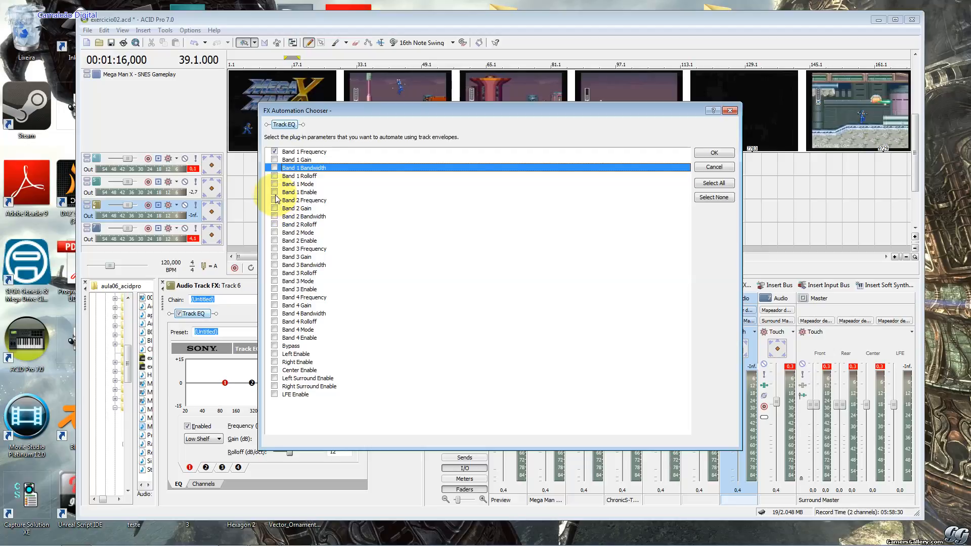
# Add Band 1 Mode and Band 3 Bandwidth to the Track EQ parameters automated by track envelopes and apply the selection.
pyautogui.click(275, 185)
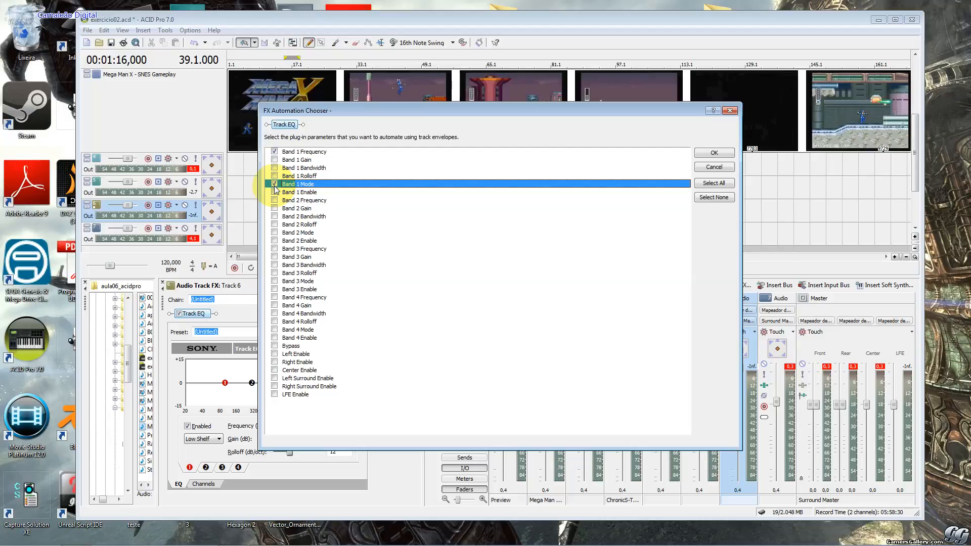
pyautogui.click(274, 265)
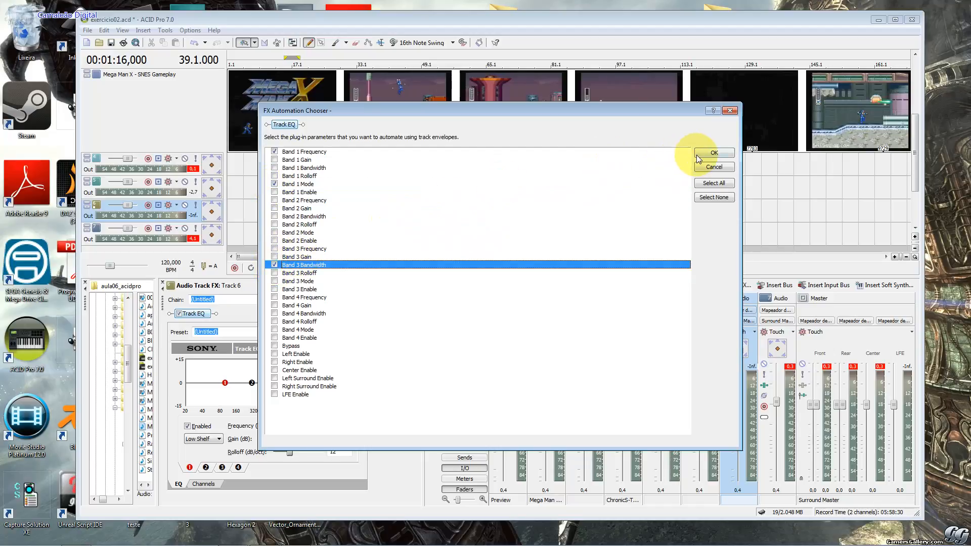
pyautogui.click(713, 154)
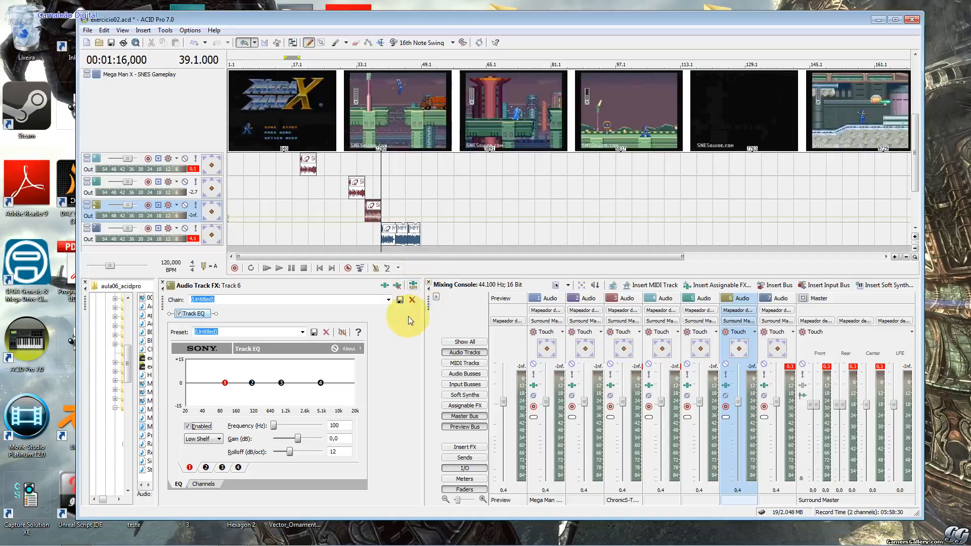
# Shape Track 6's EQ curve: raise bands 1 and 3, lower band 2, and set band 4 to about 5.643 Hz and -2,3 dB.
pyautogui.moveTo(225, 383); pyautogui.dragTo(254, 390)
pyautogui.moveTo(281, 383); pyautogui.dragTo(324, 387)
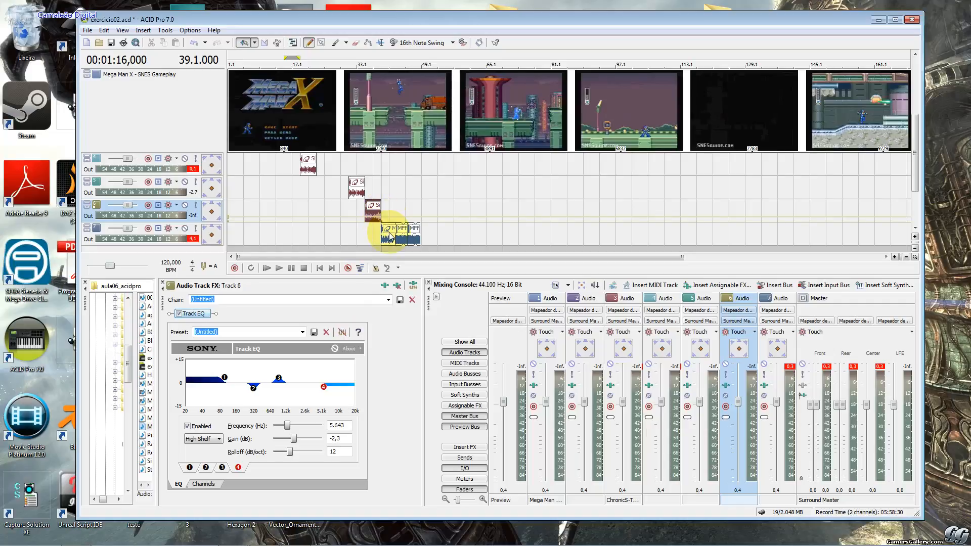
# Play the project from the end of the last Simple-Dlaor clip at 39.1 to listen to the MFF clips.
pyautogui.click(390, 236)
pyautogui.scroll(2, 389, 230)
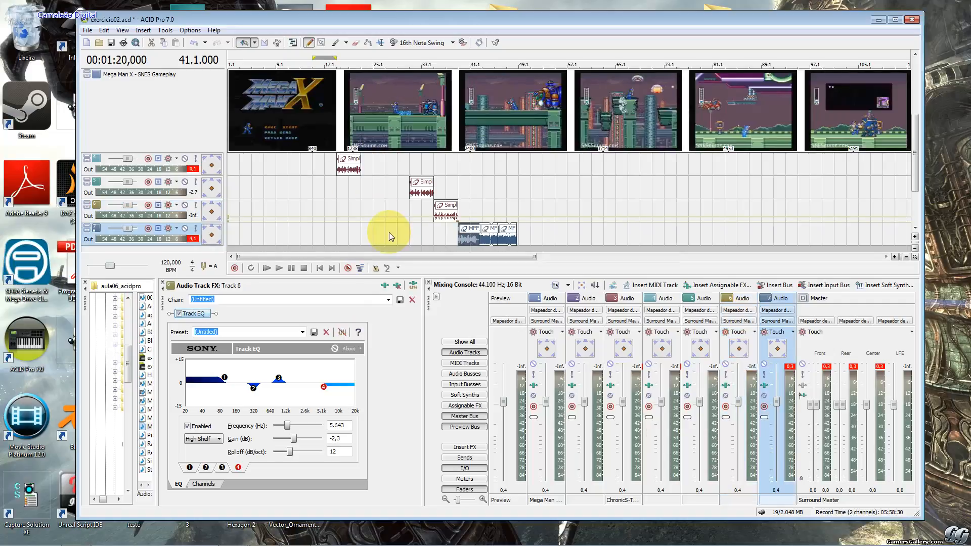
pyautogui.click(460, 209)
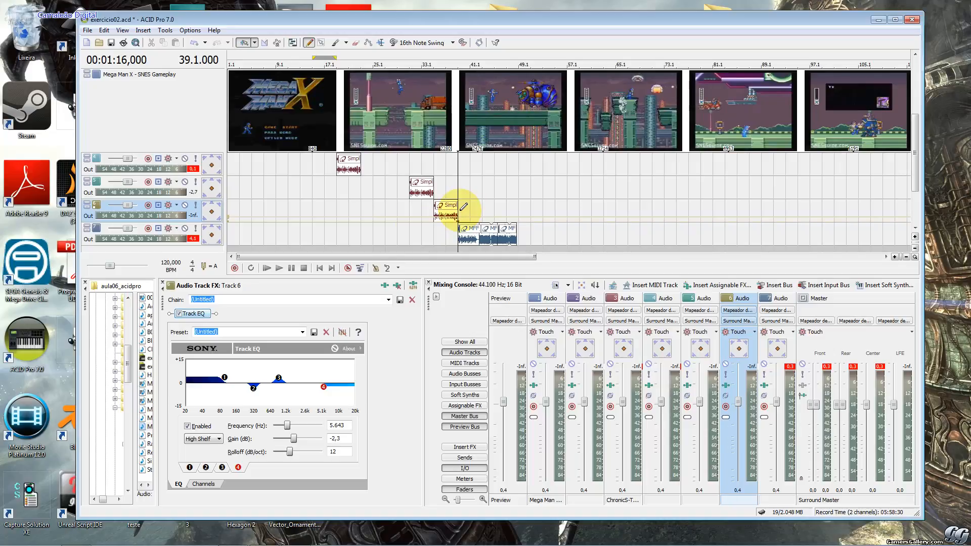
pyautogui.press('space')
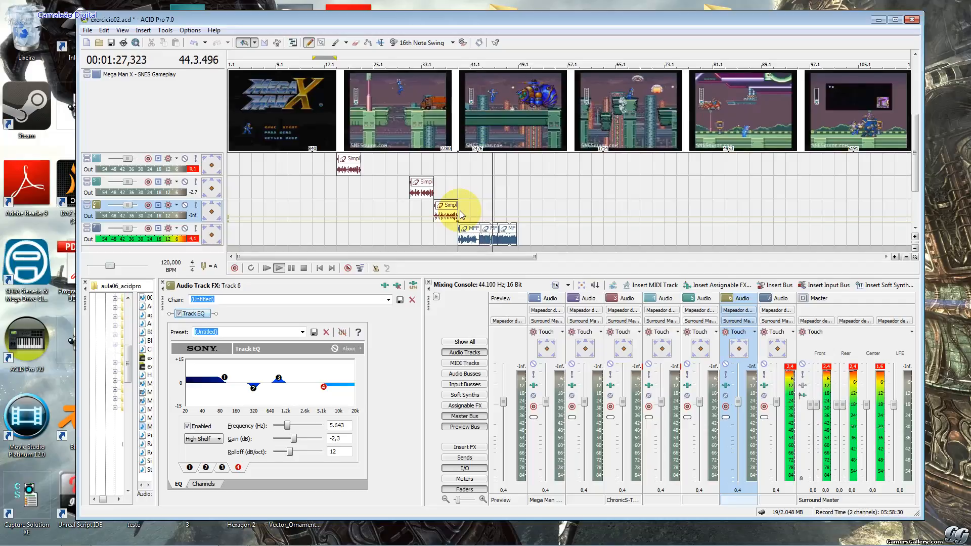
pyautogui.press('space')
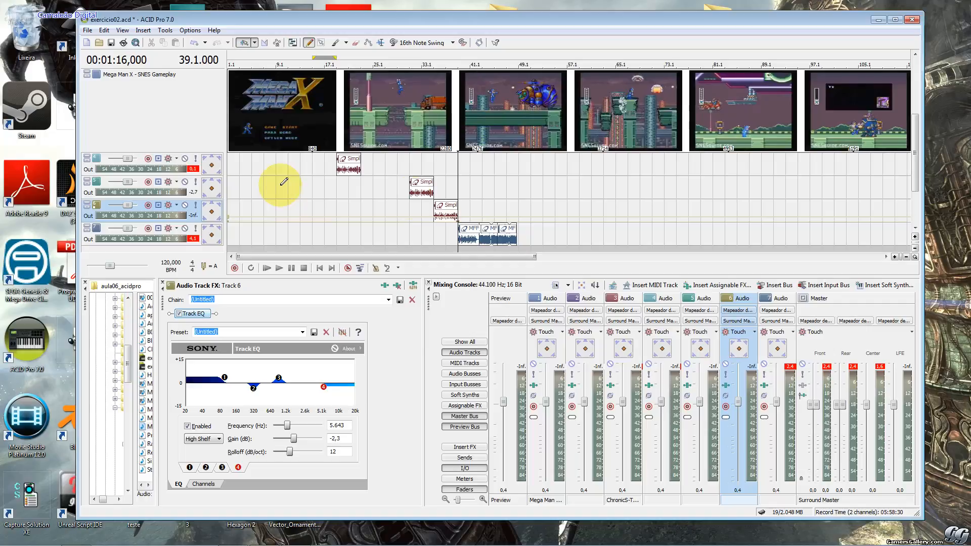
# Shift the MFF_-_El clip slightly later and trim the end of the MFF_-_Be clip back to its first loop boundary.
pyautogui.scroll(2, 529, 204)
pyautogui.scroll(2, 568, 223)
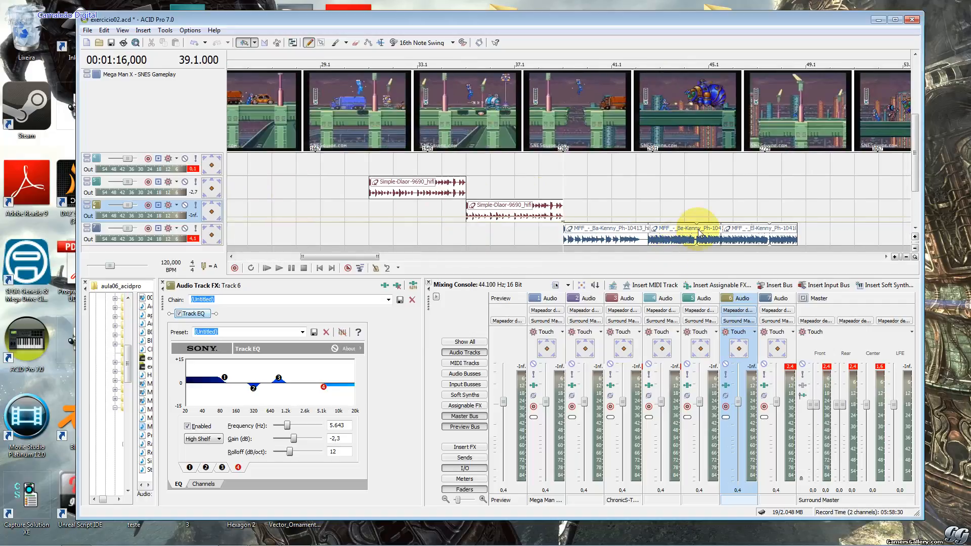
pyautogui.scroll(2, 693, 228)
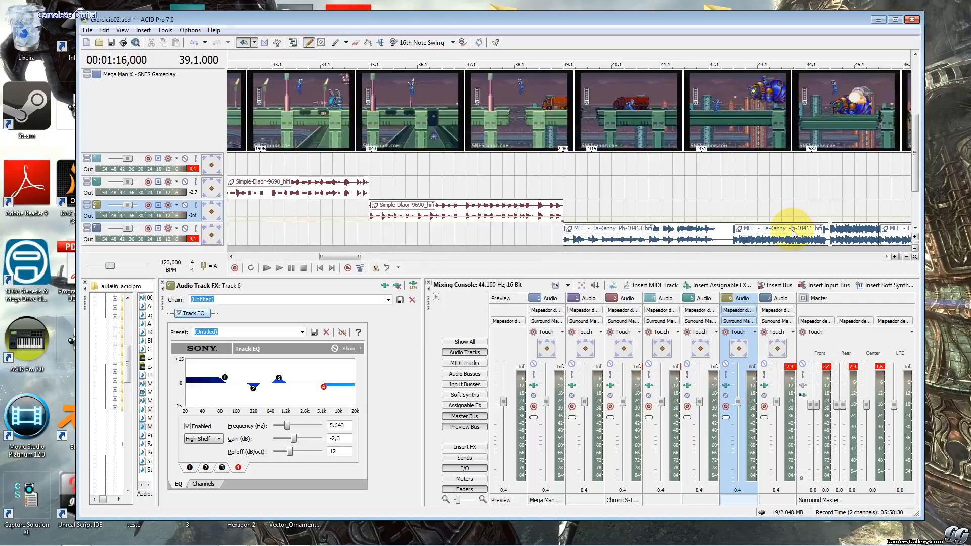
pyautogui.click(832, 230)
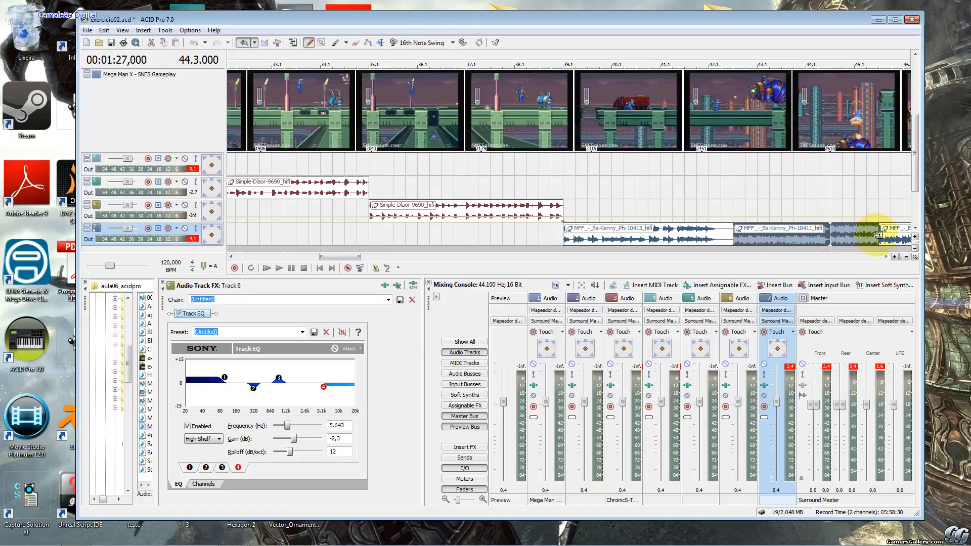
pyautogui.moveTo(878, 234); pyautogui.dragTo(896, 230)
pyautogui.click(884, 231)
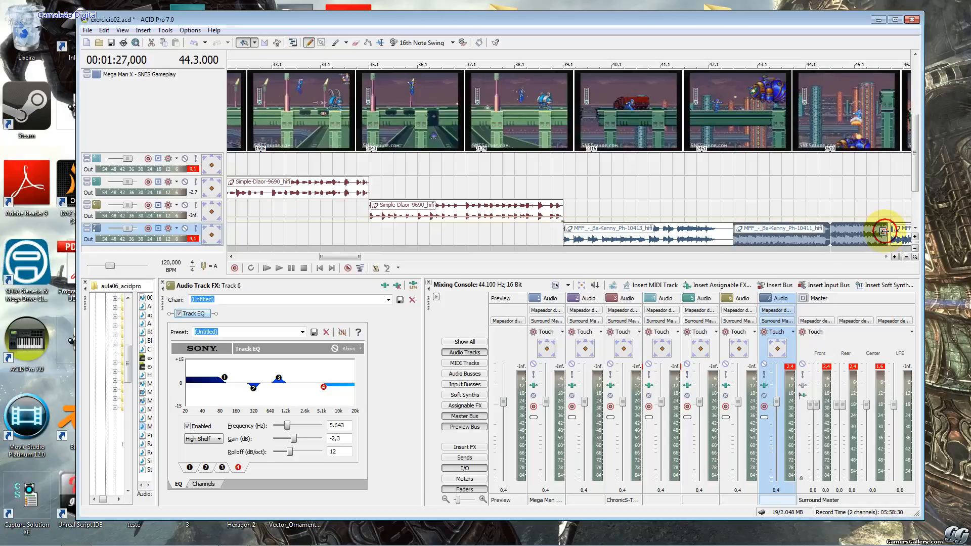
pyautogui.moveTo(884, 231); pyautogui.dragTo(830, 226)
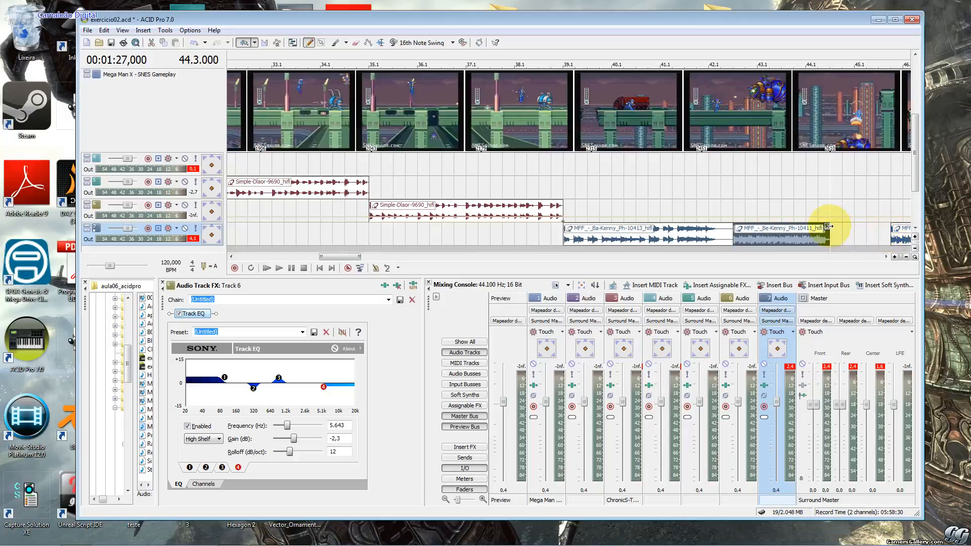
# Move the MFF_-_El clip to start where the MFF_-_Be clip ends, and trim its end back to its first loop boundary.
pyautogui.moveTo(334, 256); pyautogui.dragTo(358, 257)
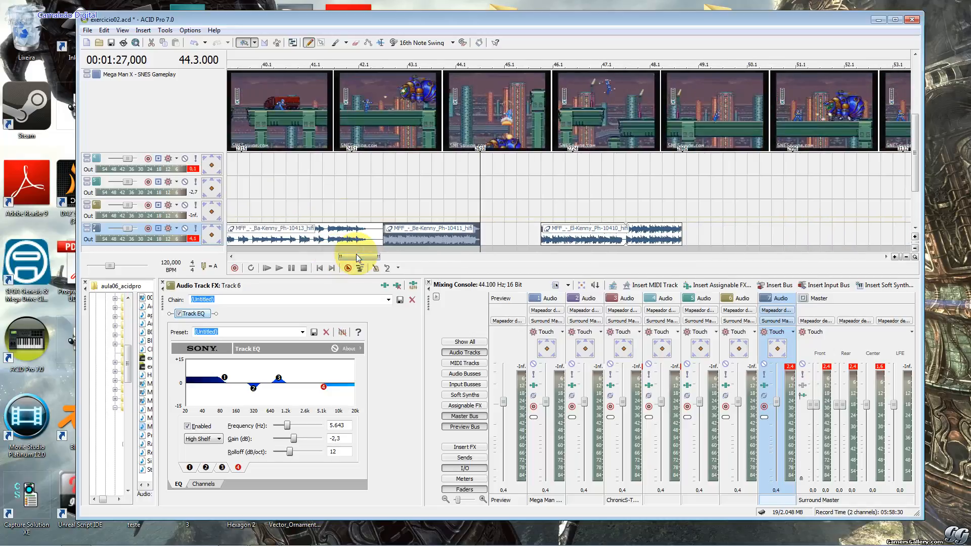
pyautogui.moveTo(574, 234); pyautogui.dragTo(515, 237)
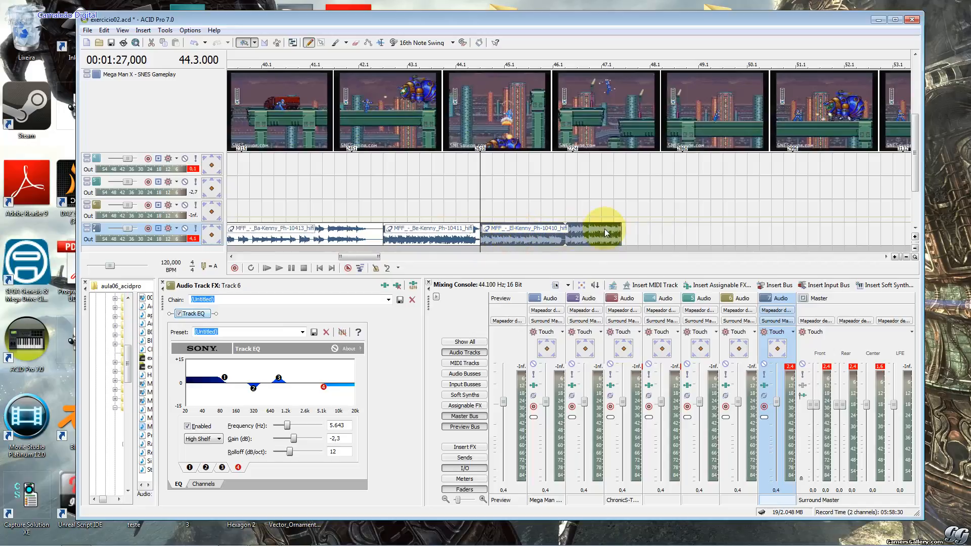
pyautogui.moveTo(621, 231); pyautogui.dragTo(565, 233)
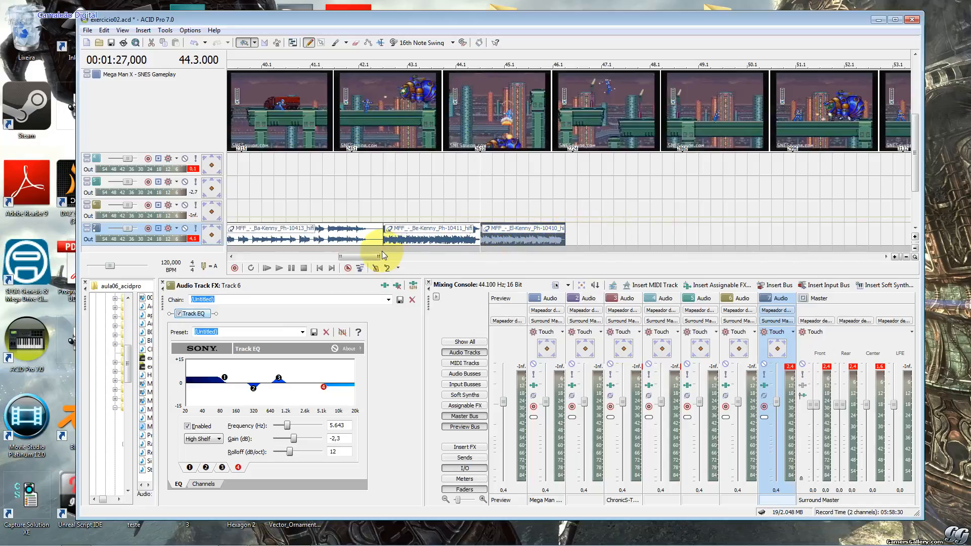
# Add a fade-out about one bar long to the end of the MFF_-_Be-Kenny_Ph-10411_hifi clip.
pyautogui.moveTo(480, 223)
pyautogui.mouseDown()
pyautogui.moveTo(443, 226)
pyautogui.moveTo(488, 229)
pyautogui.moveTo(462, 223)
pyautogui.moveTo(436, 233)
pyautogui.mouseUp()
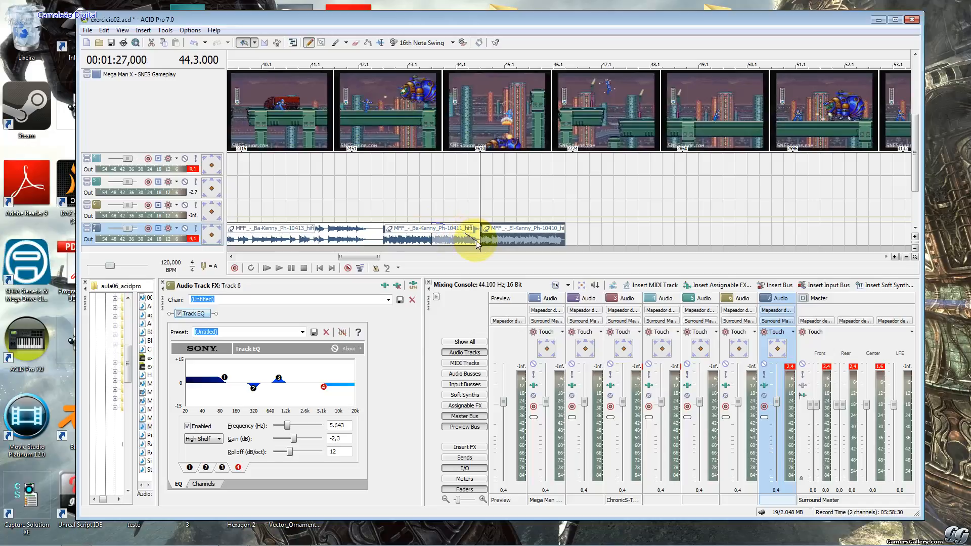
# Try overlapping the MFF_-_El clip with the faded end of the MFF_-_Be clip, and listen from 44.1.
pyautogui.scroll(3, 477, 245)
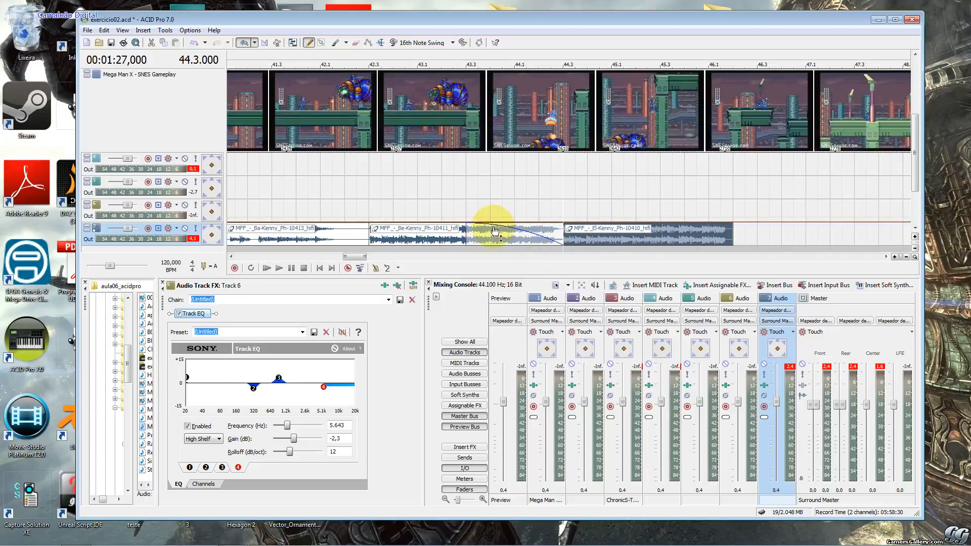
pyautogui.moveTo(594, 229); pyautogui.dragTo(554, 232)
pyautogui.click(517, 239)
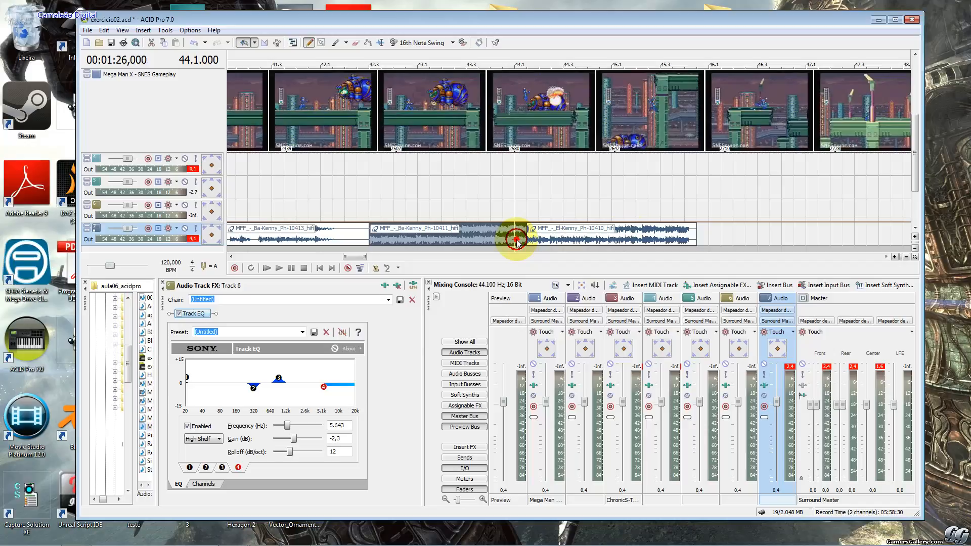
pyautogui.press('space')
pyautogui.press('space')
# Move the MFF_-_El clip to start where the MFF_-_Be clip ends, and give it a fade-in about three beats long.
pyautogui.moveTo(536, 235); pyautogui.dragTo(595, 230)
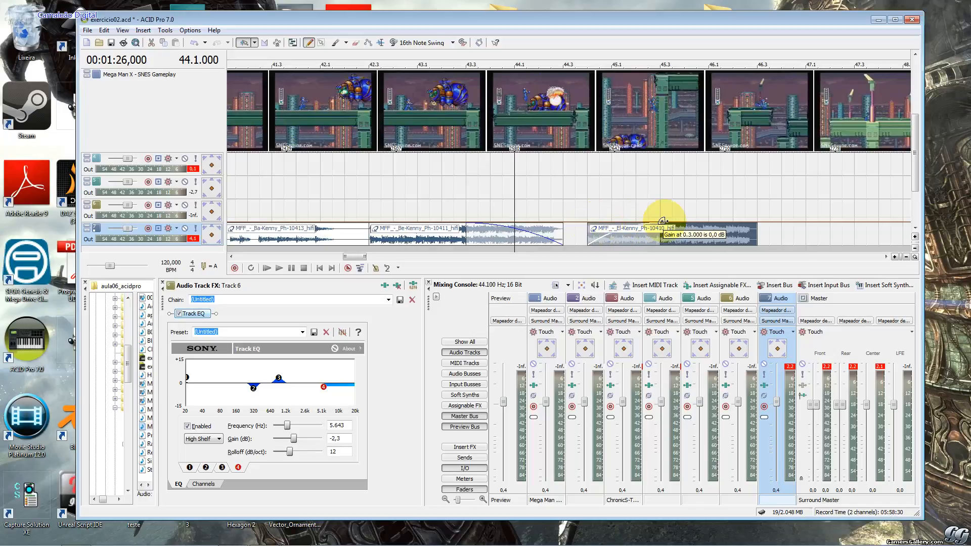
pyautogui.moveTo(668, 223)
pyautogui.mouseDown()
pyautogui.moveTo(643, 246)
pyautogui.moveTo(660, 241)
pyautogui.mouseUp()
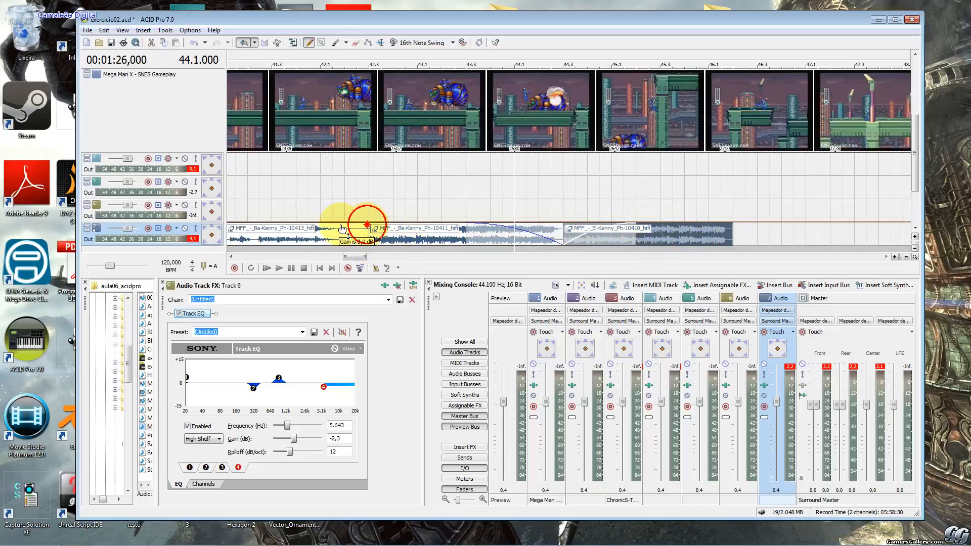
# Shift the MFF_-_Be clip later to make room, then trim back the end of the MFF_-_Ba clip with a fade-out about half a bar long.
pyautogui.click(368, 223)
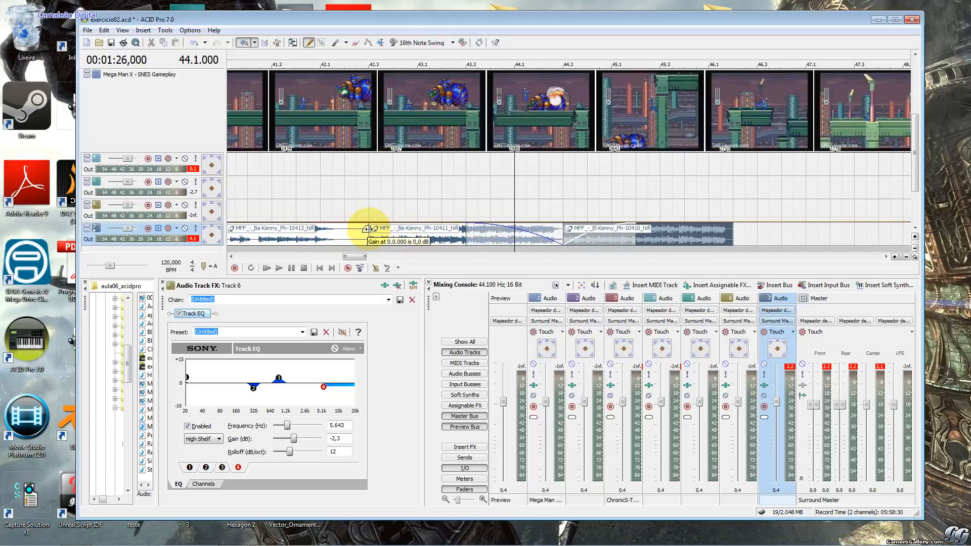
pyautogui.moveTo(394, 234); pyautogui.dragTo(486, 236)
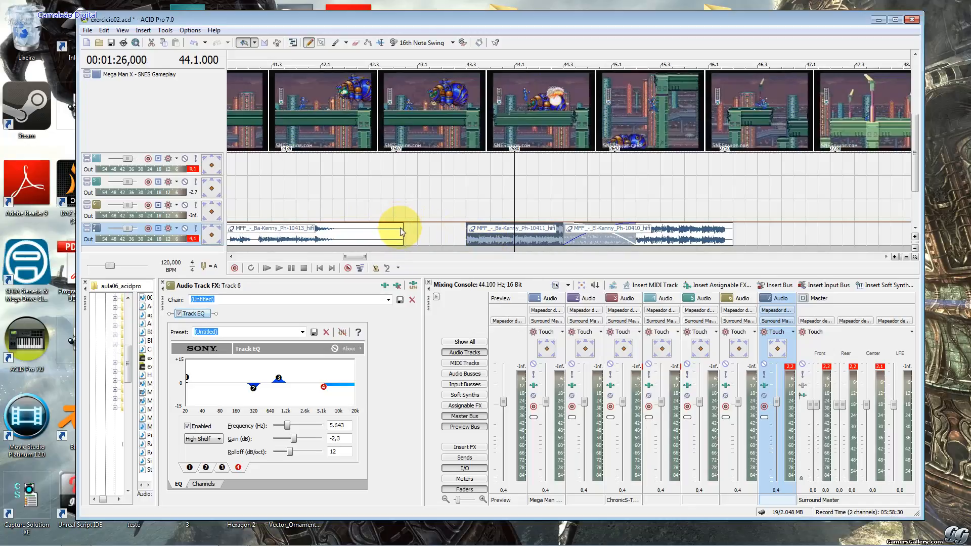
pyautogui.moveTo(401, 230); pyautogui.dragTo(351, 239)
# Move the MFF_-_Be clip to start at the end of the MFF_-_Ba clip, and the MFF_-_El clip to follow directly after it.
pyautogui.moveTo(481, 234)
pyautogui.mouseDown()
pyautogui.moveTo(355, 247)
pyautogui.moveTo(373, 249)
pyautogui.moveTo(347, 221)
pyautogui.moveTo(380, 228)
pyautogui.moveTo(369, 211)
pyautogui.mouseUp()
pyautogui.click(330, 201)
pyautogui.moveTo(390, 210); pyautogui.dragTo(379, 210)
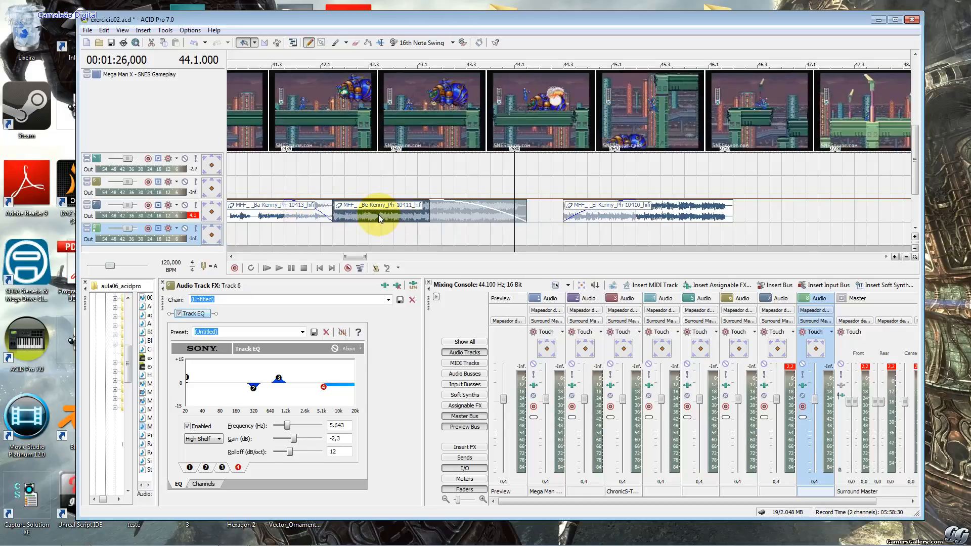
pyautogui.moveTo(606, 209); pyautogui.dragTo(602, 207)
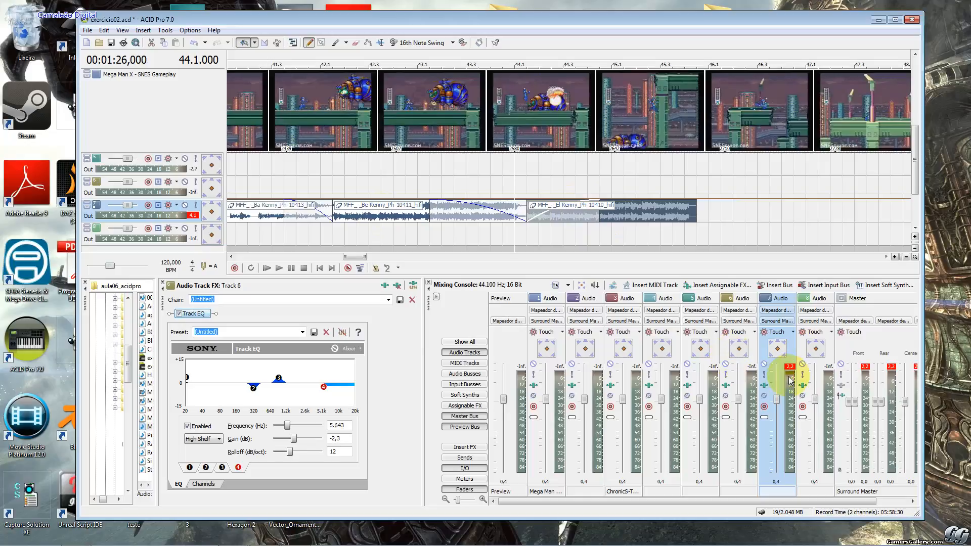
# Add the Sony ExpressFX Amplitude Modulation plug-in to the effects chain of Track 7, which holds the MFF clips.
pyautogui.click(762, 386)
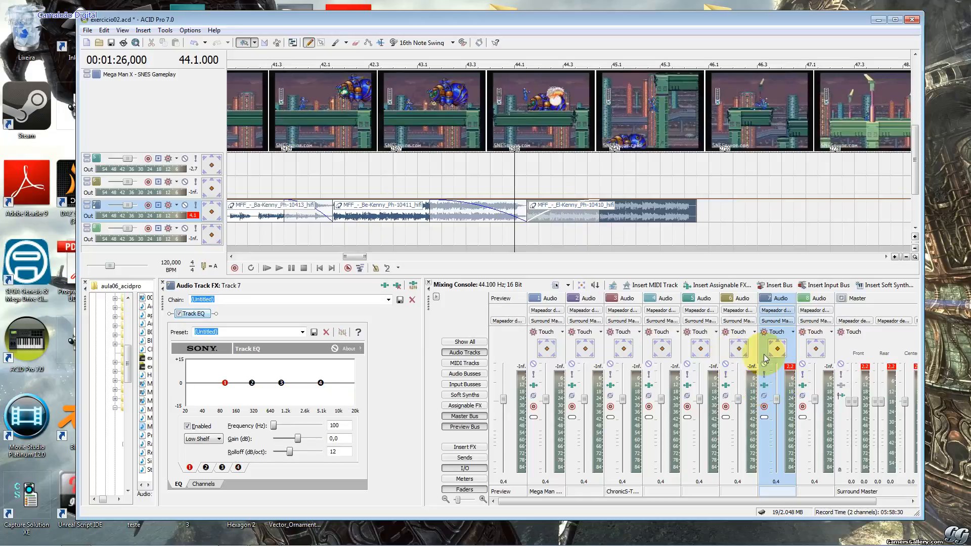
pyautogui.click(380, 290)
pyautogui.click(238, 281)
pyautogui.click(242, 274)
pyautogui.click(241, 282)
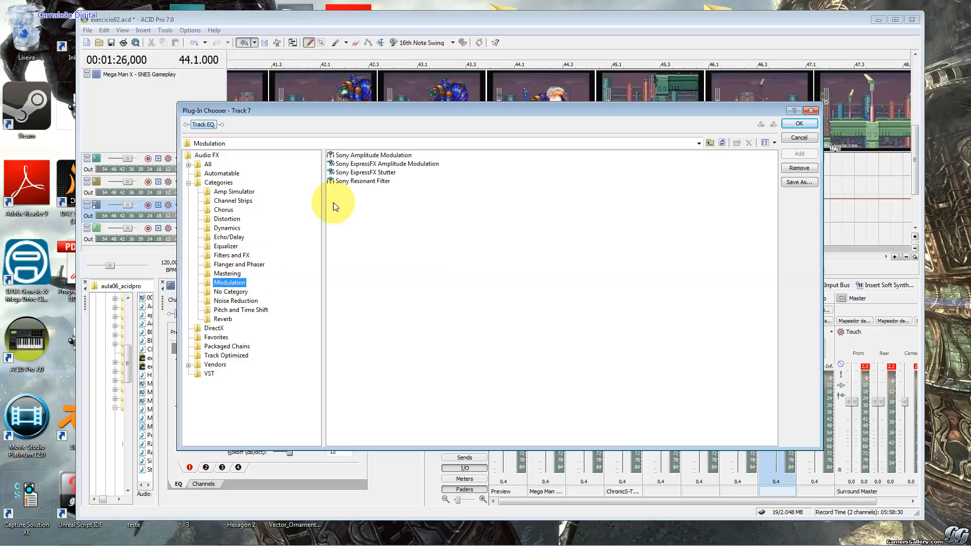
pyautogui.click(389, 156)
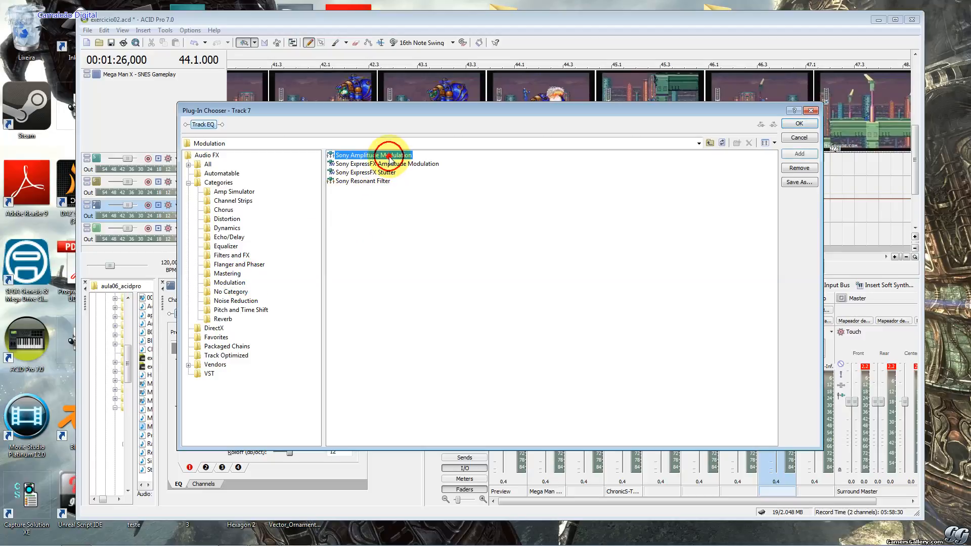
pyautogui.click(438, 164)
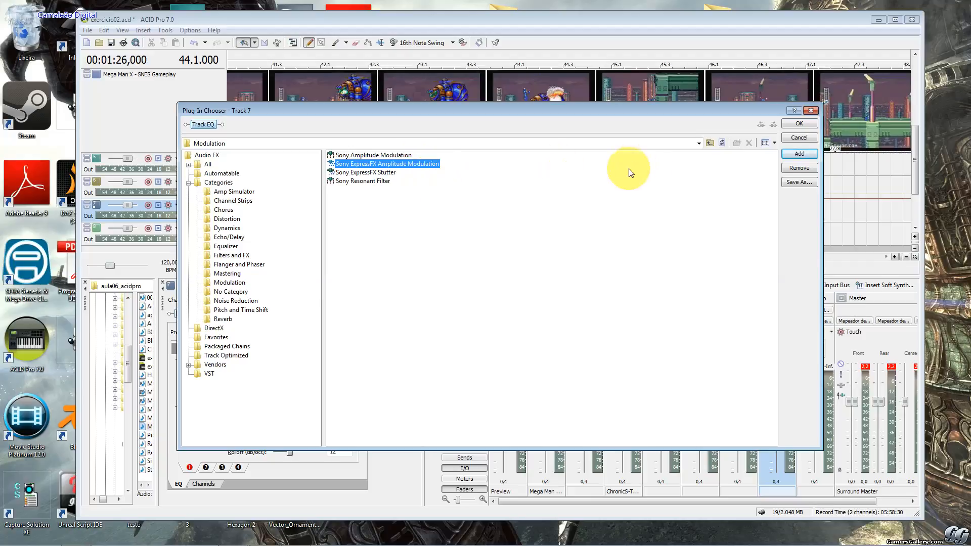
pyautogui.click(798, 153)
pyautogui.click(797, 126)
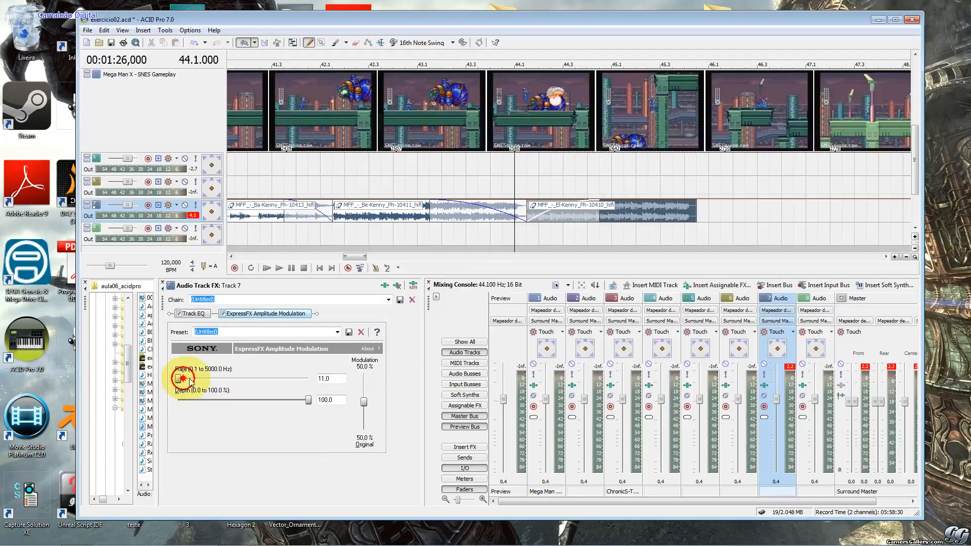
# Set the amplitude modulation's rate to about 1,763.6 Hz and its modulation mix to about 80.6%.
pyautogui.moveTo(180, 378); pyautogui.dragTo(235, 382)
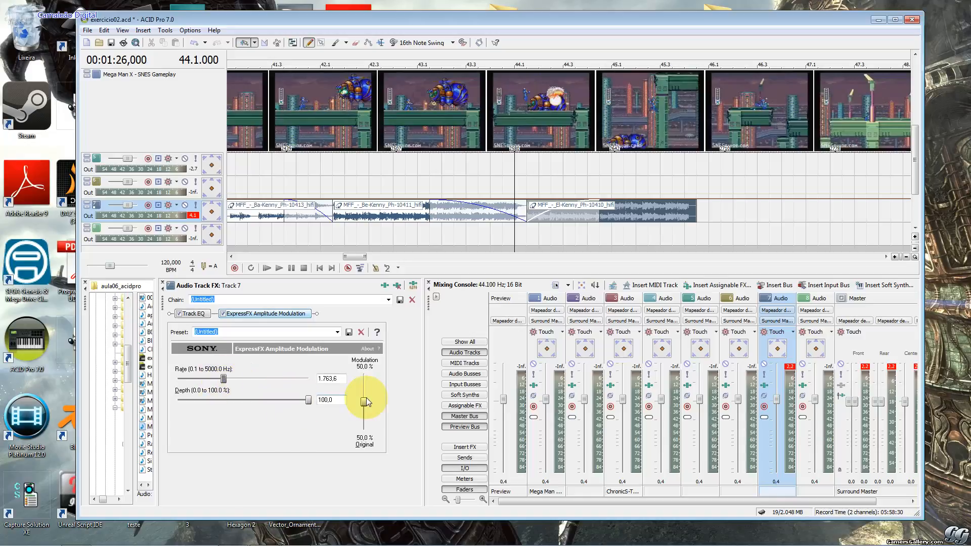
pyautogui.moveTo(363, 401); pyautogui.dragTo(364, 385)
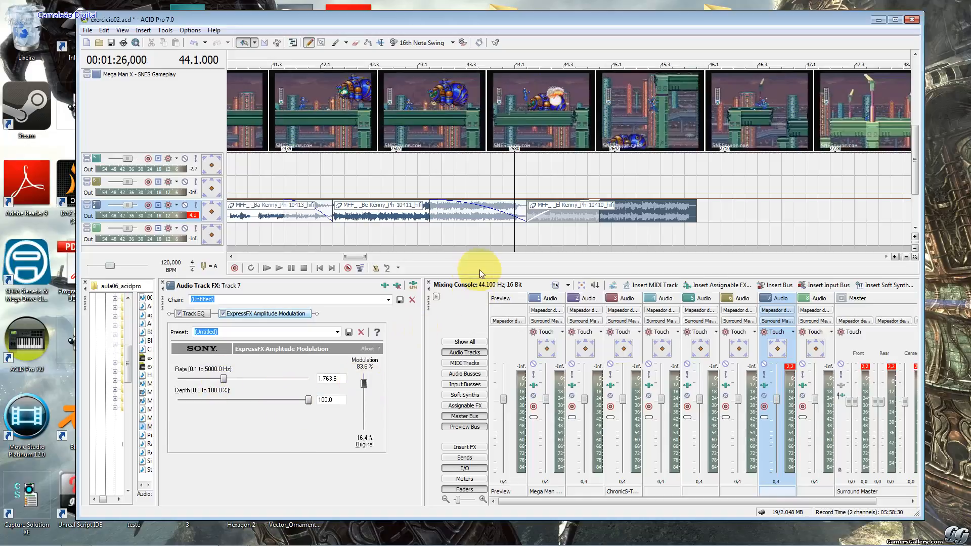
# Play the project from 39.1 to listen to the MFF clips with the amplitude modulation applied.
pyautogui.click(376, 236)
pyautogui.scroll(-3, 437, 200)
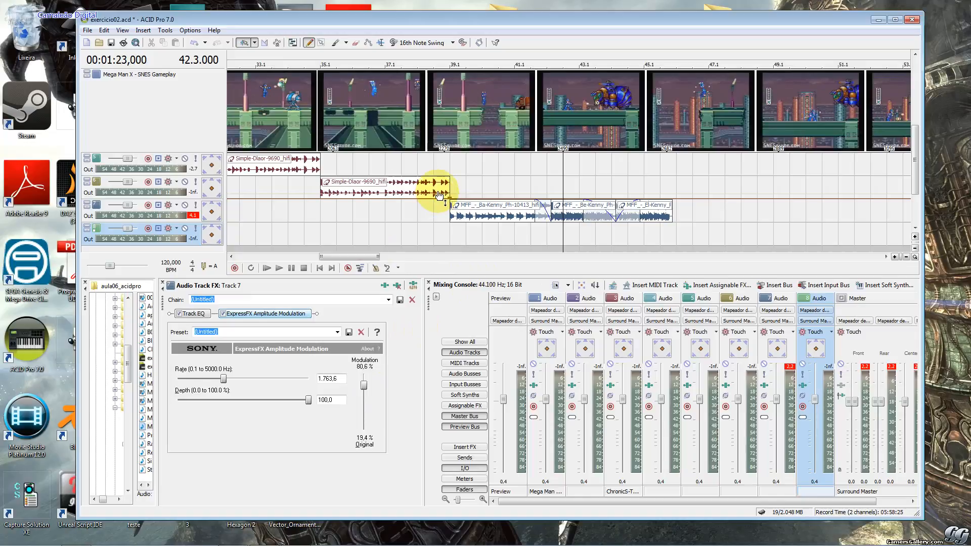
pyautogui.click(449, 192)
pyautogui.click(447, 230)
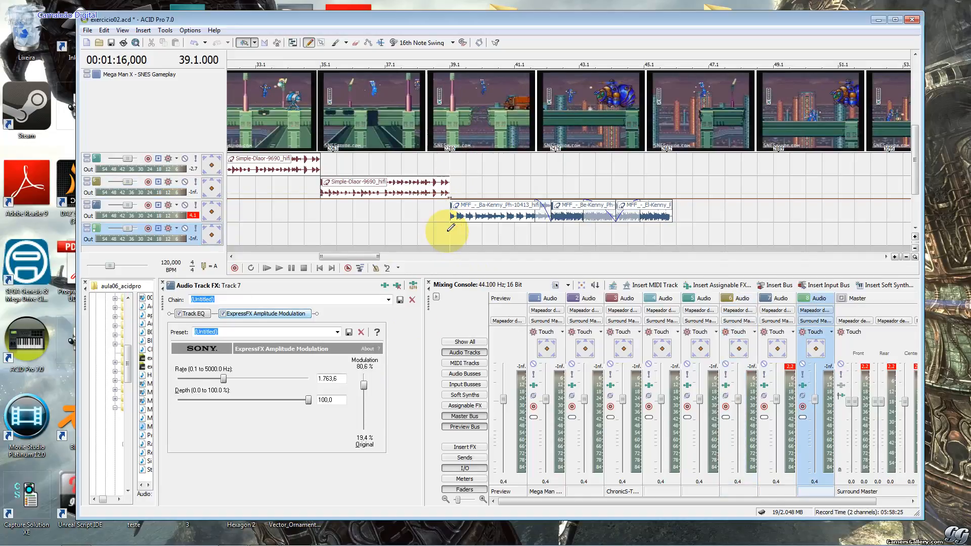
pyautogui.press('space')
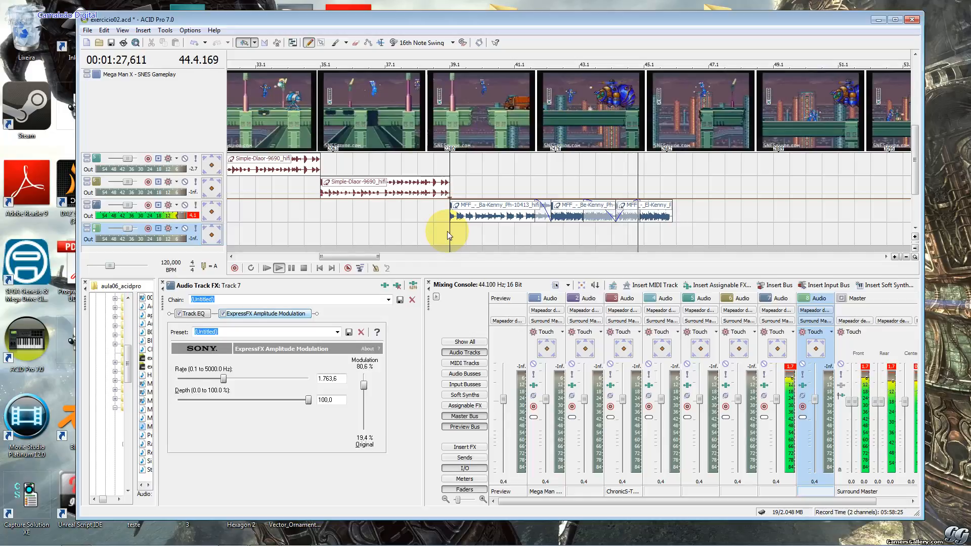
pyautogui.press('space')
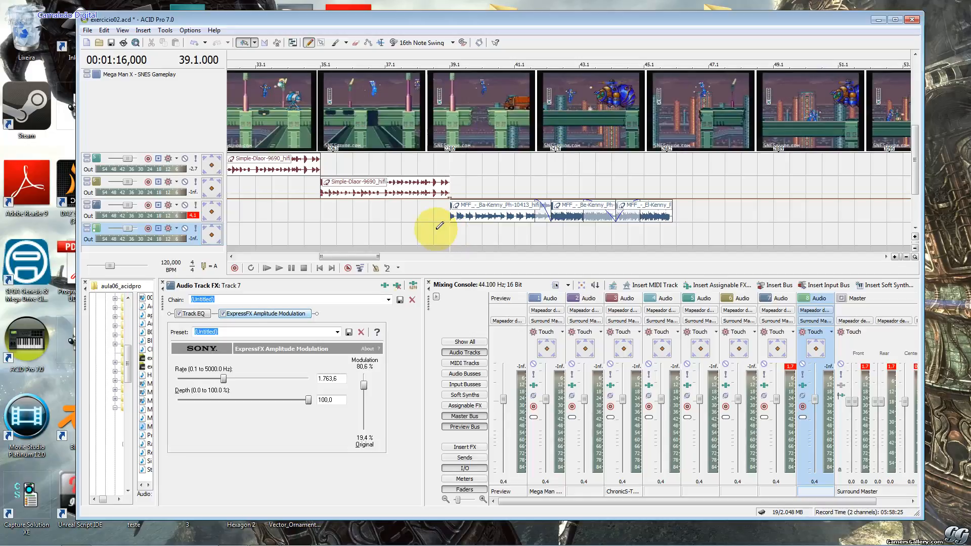
# Set the amplitude modulation's rate to about 310.1 Hz and its depth to about 88.7%.
pyautogui.moveTo(223, 378); pyautogui.dragTo(185, 378)
pyautogui.moveTo(308, 400); pyautogui.dragTo(293, 400)
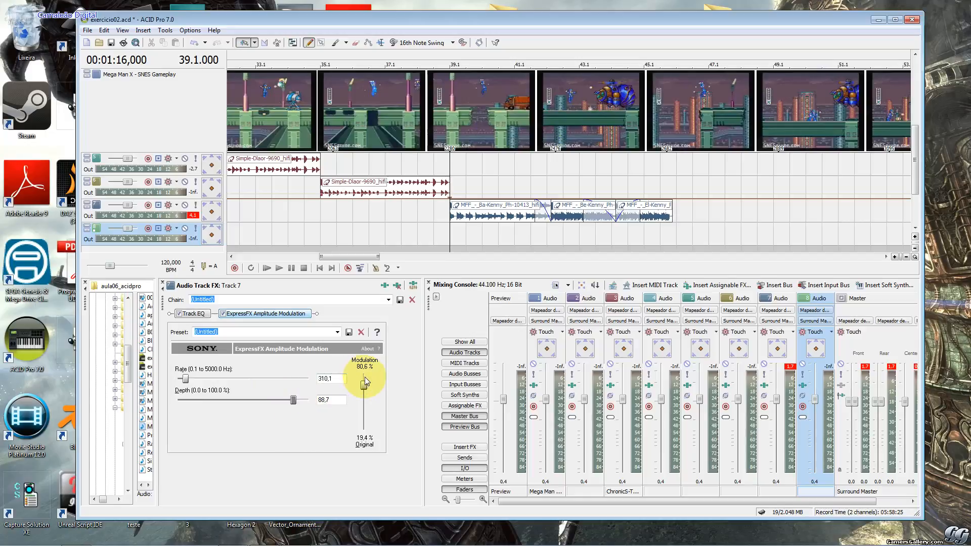
# Insert a CD track marker at 39.1 and play the MFF clips from there.
pyautogui.click(473, 238)
pyautogui.click(455, 241)
pyautogui.press('n')
pyautogui.press('space')
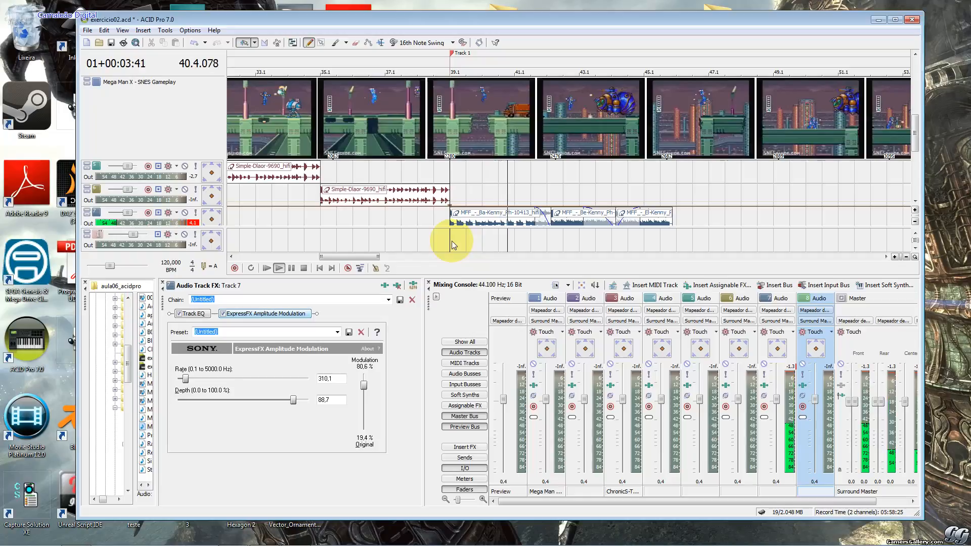
pyautogui.press('space')
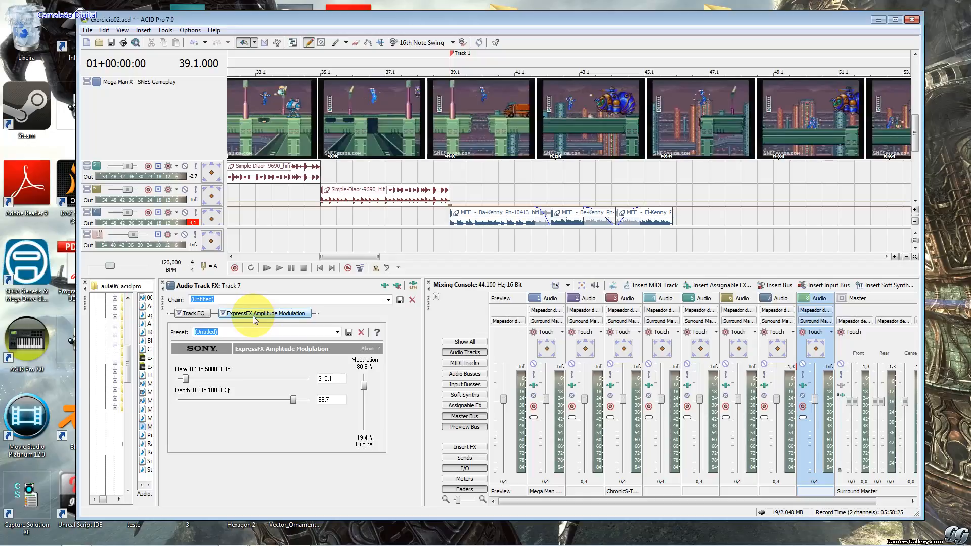
# Lower the amplitude modulation's depth to 0.0% and its rate to 0.1 Hz, and listen to the result from 39.1.
pyautogui.click(184, 379)
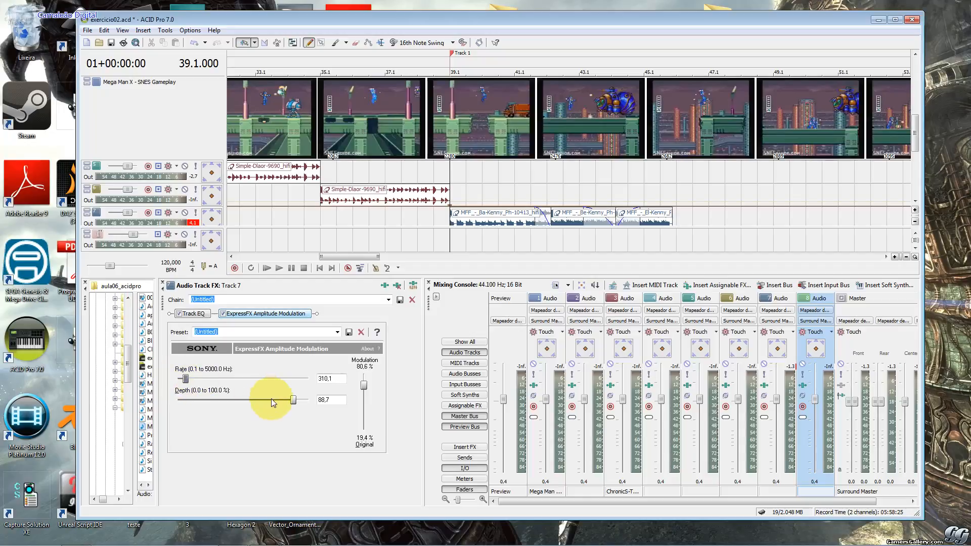
pyautogui.moveTo(293, 403); pyautogui.dragTo(98, 398)
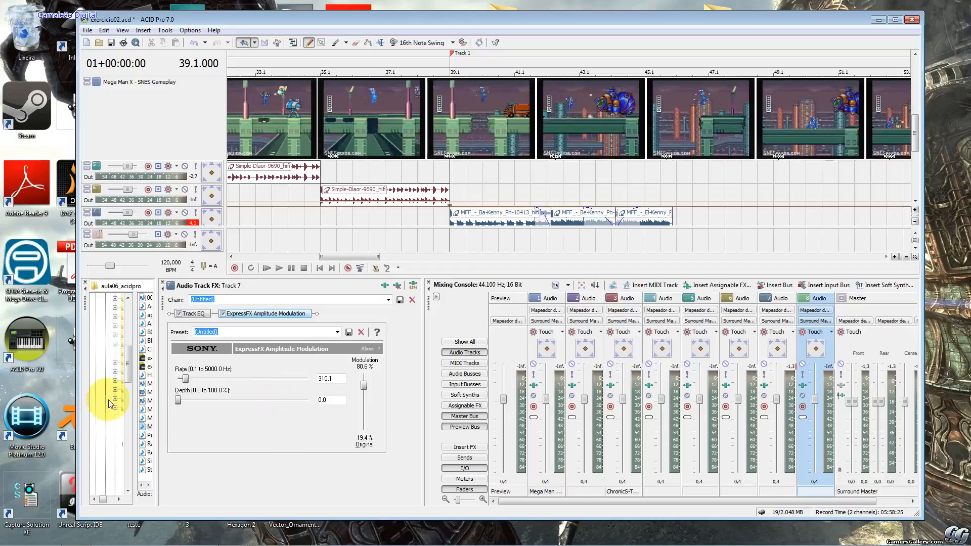
pyautogui.moveTo(184, 382); pyautogui.dragTo(170, 383)
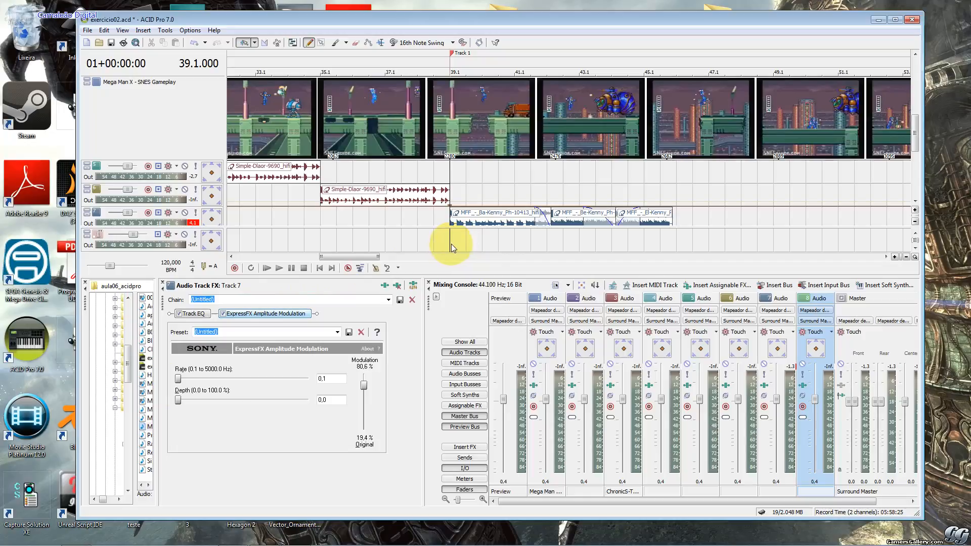
pyautogui.press('space')
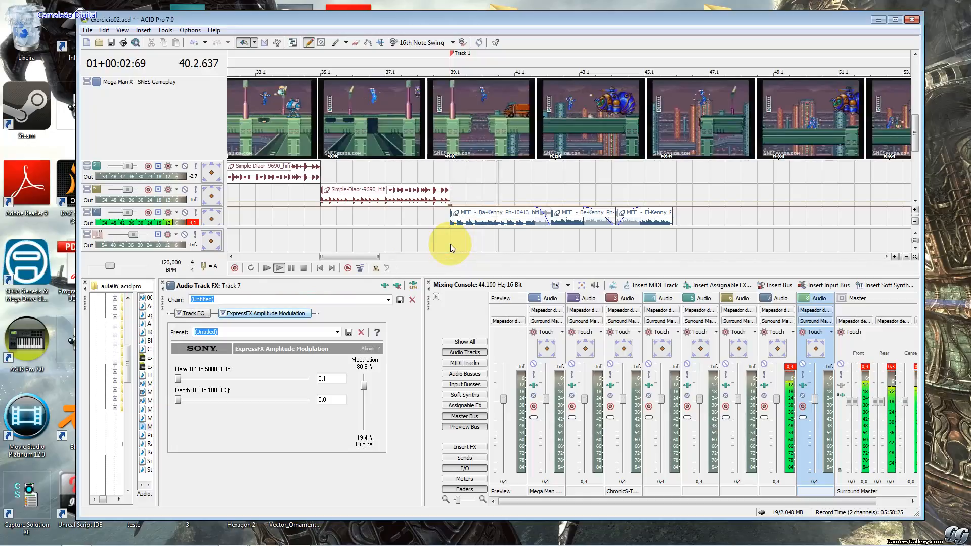
pyautogui.press('space')
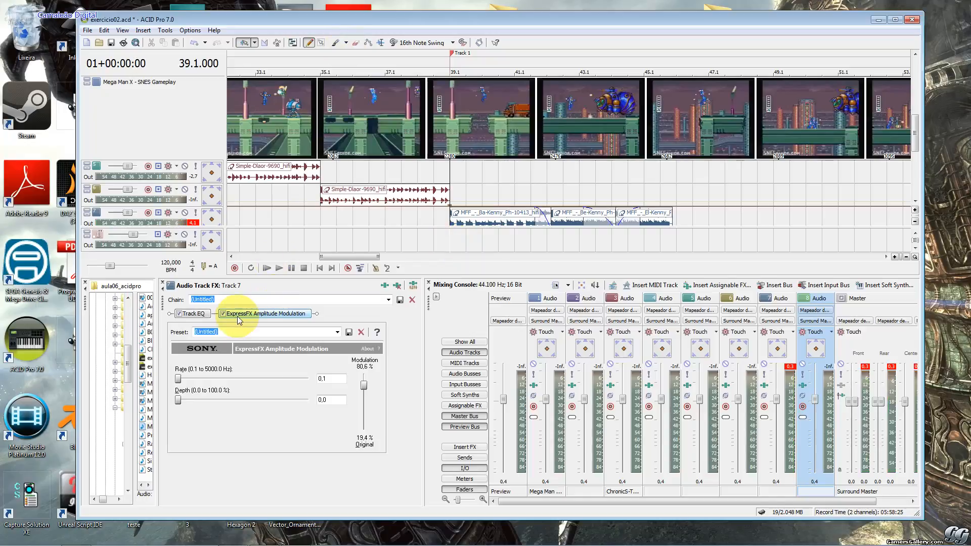
# Play the MFF clips from 39.1 with the ExpressFX Amplitude Modulation temporarily bypassed, then re-enable the effect.
pyautogui.click(223, 314)
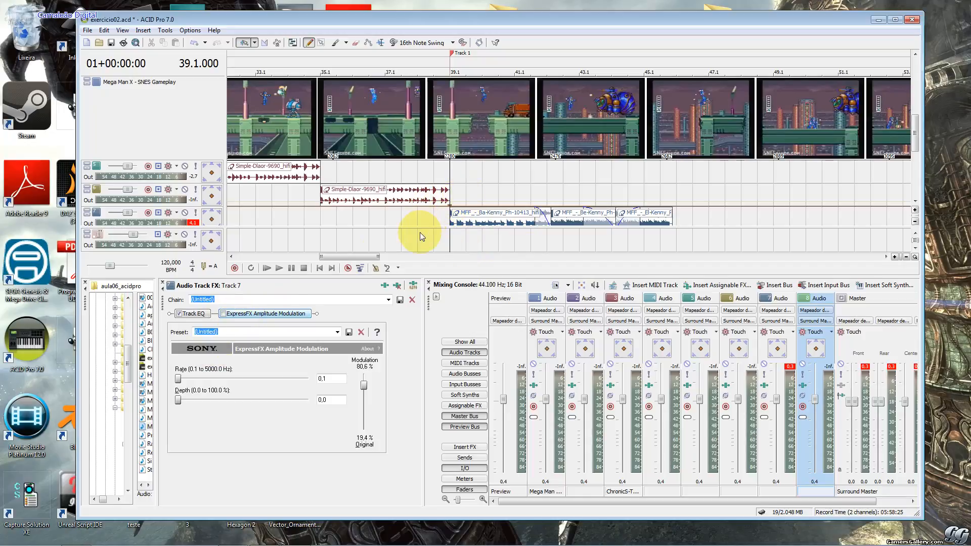
pyautogui.press('space')
pyautogui.press('space')
pyautogui.click(223, 314)
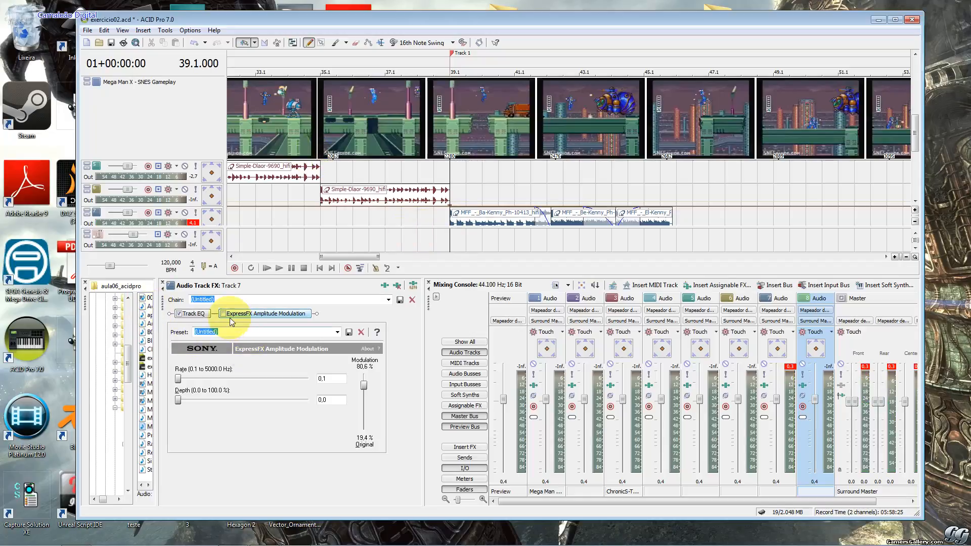
# Raise the amplitude modulation's rate to about 697.7 Hz and listen to the MFF clips from 39.1.
pyautogui.click(180, 380)
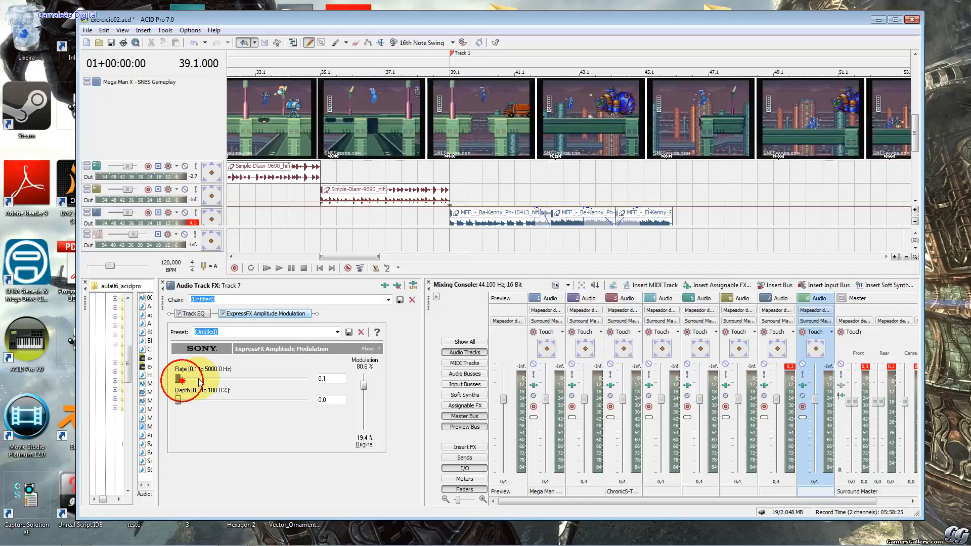
pyautogui.moveTo(182, 379); pyautogui.dragTo(197, 383)
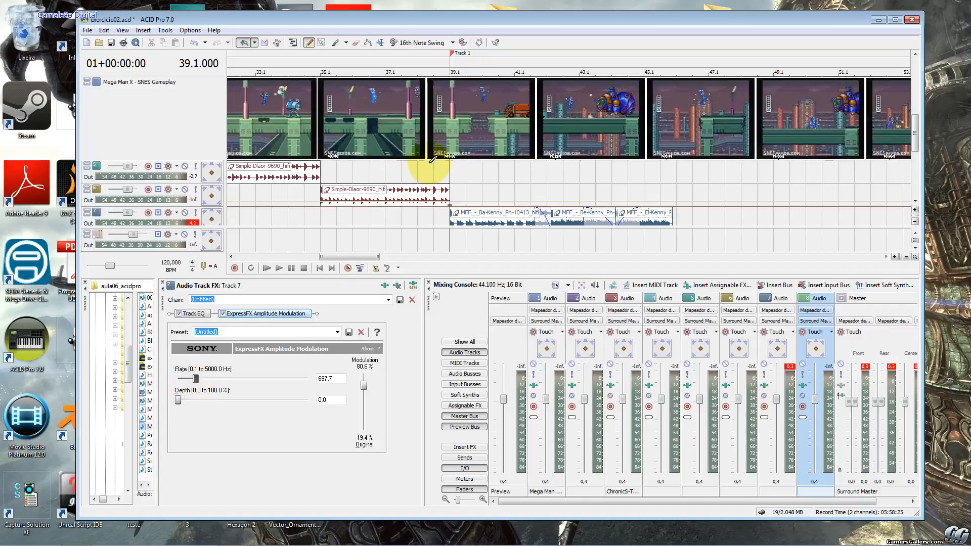
pyautogui.click(454, 175)
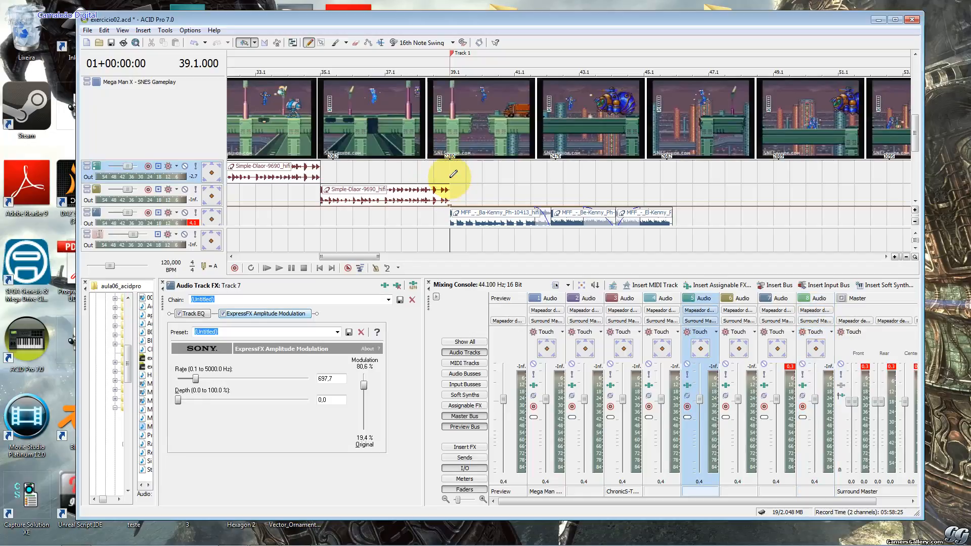
pyautogui.press('space')
pyautogui.press('space')
# Set the amplitude modulation's depth to about 53.1% and its rate to about 717.1 Hz, and play the clips from 39.1.
pyautogui.moveTo(178, 400); pyautogui.dragTo(247, 401)
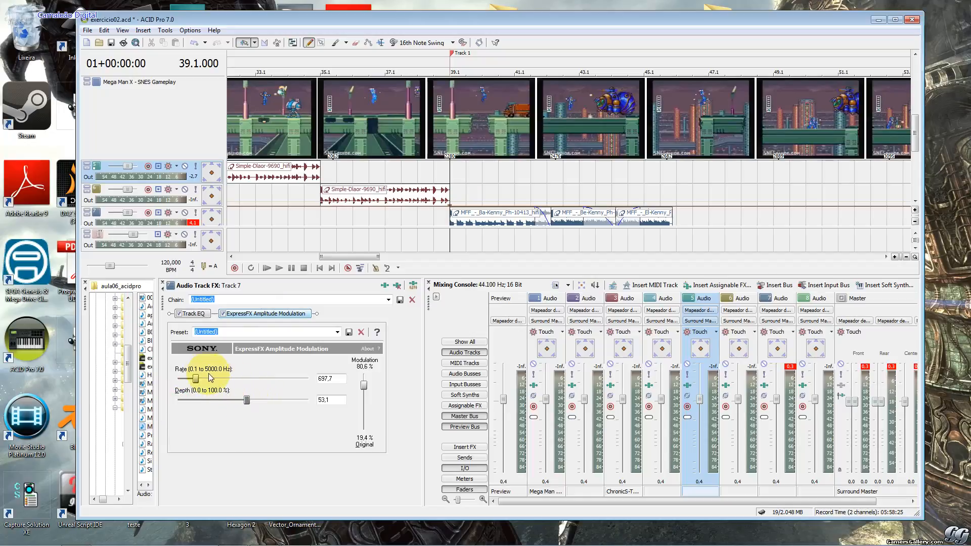
pyautogui.moveTo(196, 378); pyautogui.dragTo(198, 380)
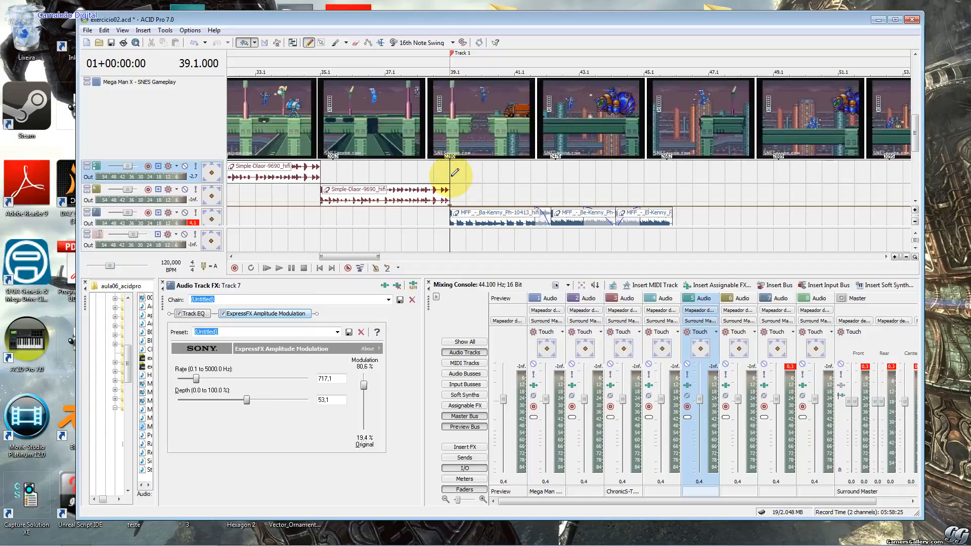
pyautogui.press('space')
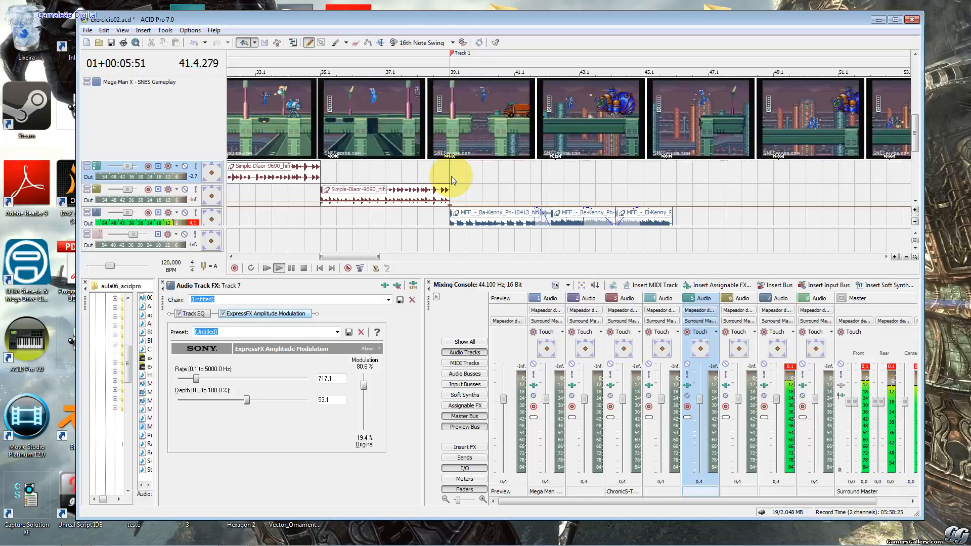
# Set the amplitude modulation's depth to about 76.7% and its rate to about 2577.5 Hz, and listen to the clips from 39.1.
pyautogui.press('space')
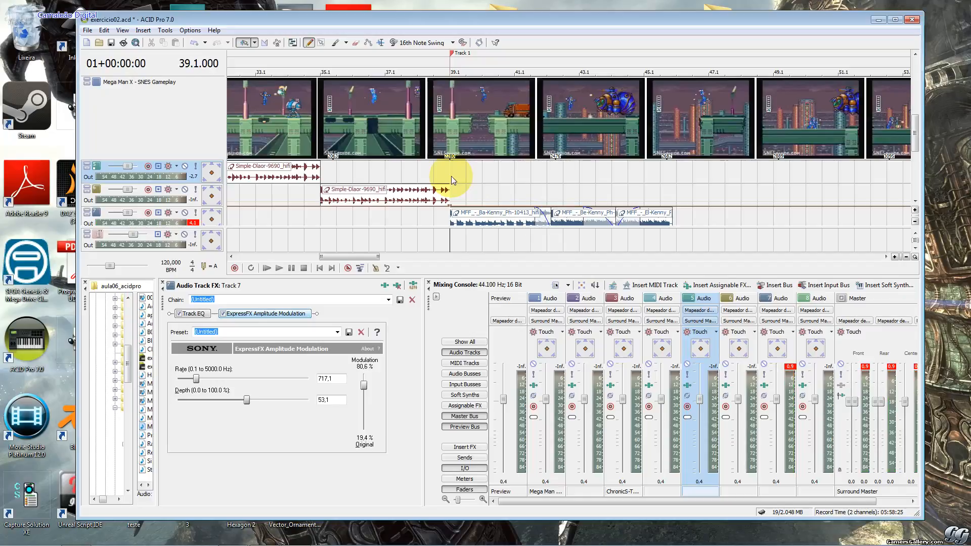
pyautogui.moveTo(246, 400); pyautogui.dragTo(277, 401)
pyautogui.moveTo(195, 379); pyautogui.dragTo(245, 385)
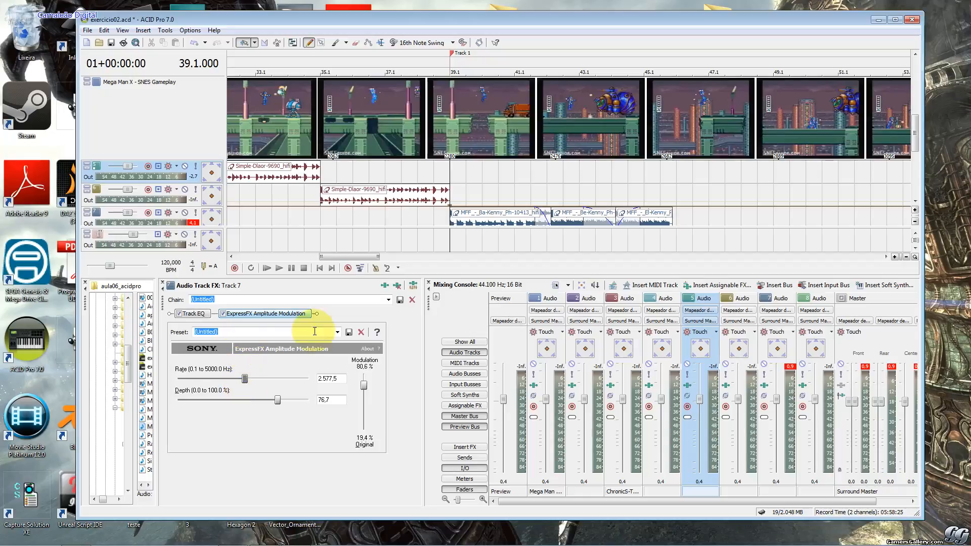
pyautogui.click(447, 197)
pyautogui.click(448, 197)
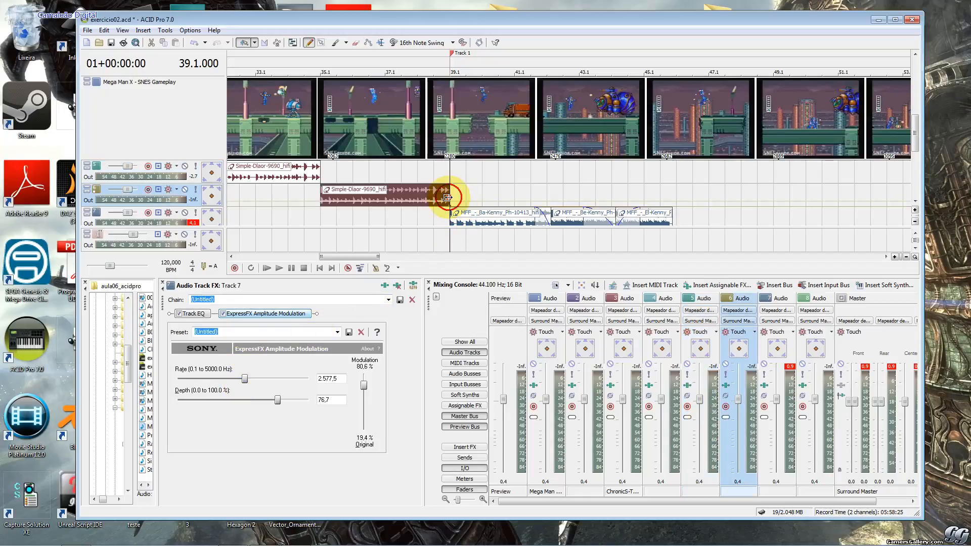
pyautogui.press('space')
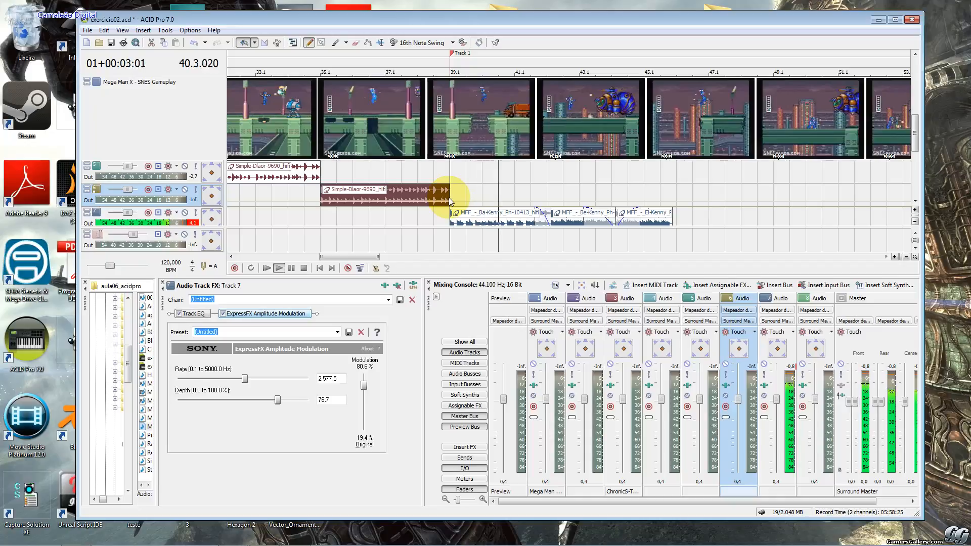
pyautogui.press('space')
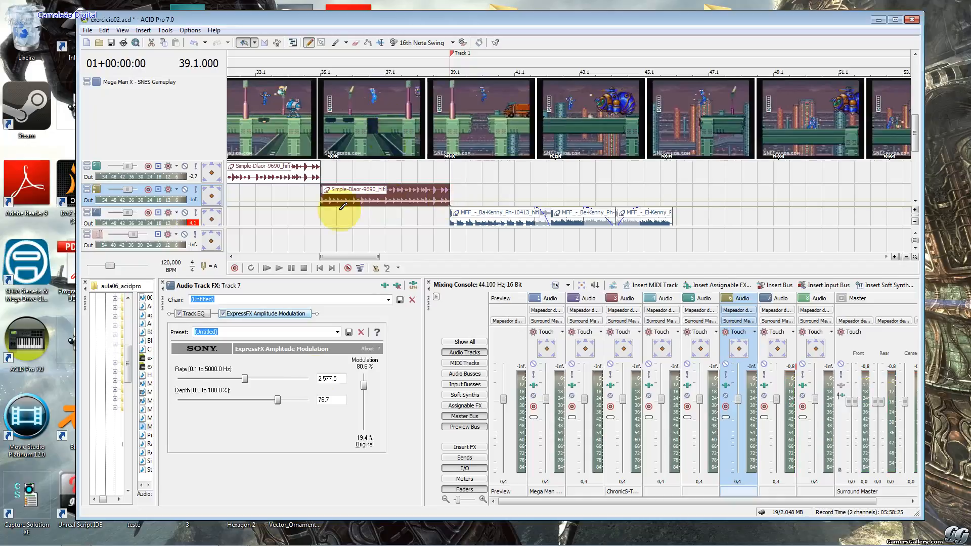
# Raise the amplitude modulation's rate to 5000.0 Hz and depth to 100.0%, with the modulation mix at about 82.7%.
pyautogui.moveTo(246, 379); pyautogui.dragTo(318, 399)
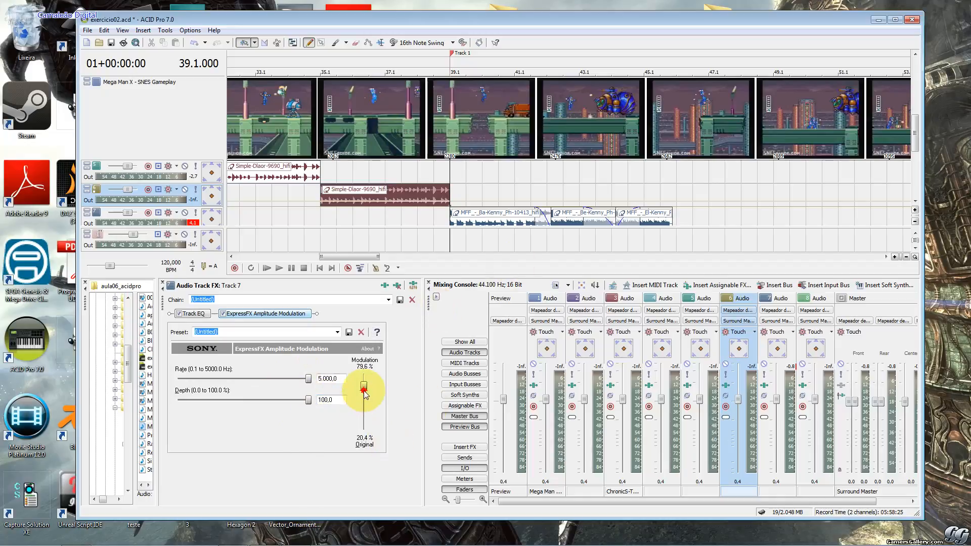
pyautogui.moveTo(364, 389); pyautogui.dragTo(365, 384)
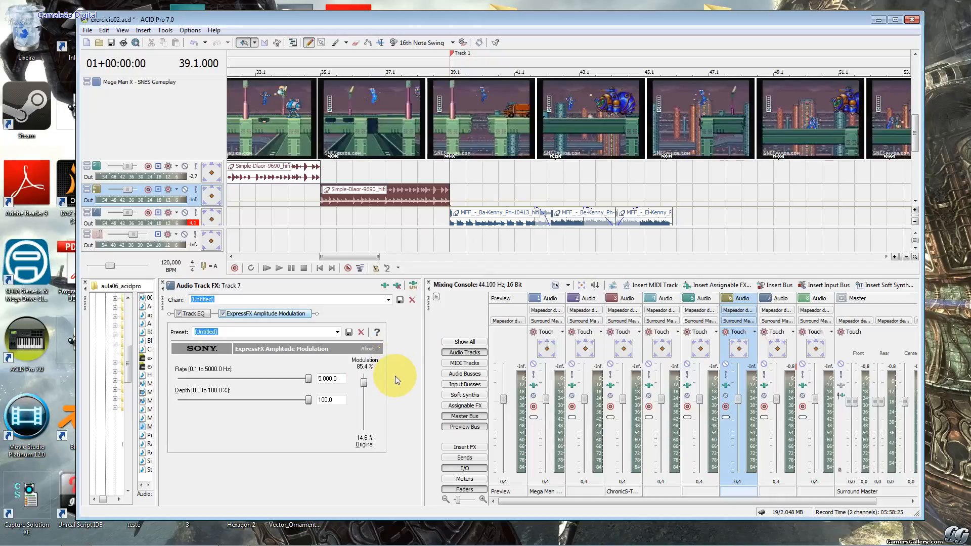
pyautogui.moveTo(364, 383); pyautogui.dragTo(365, 385)
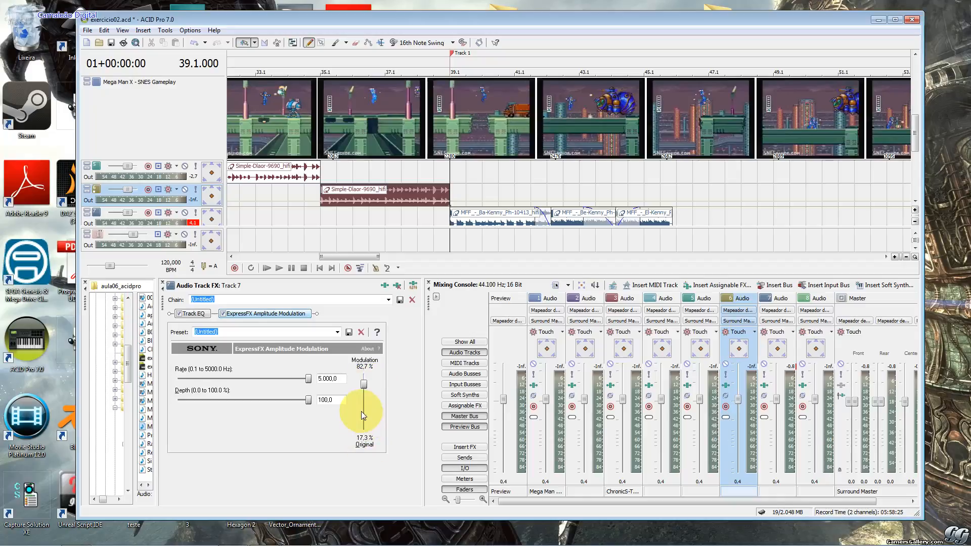
# Raise the volume of the Simple-Dlaor track ending at 39.1 to 1.3 dB and the effect's modulation mix to about 89.0%.
pyautogui.click(740, 399)
pyautogui.moveTo(740, 401); pyautogui.dragTo(737, 398)
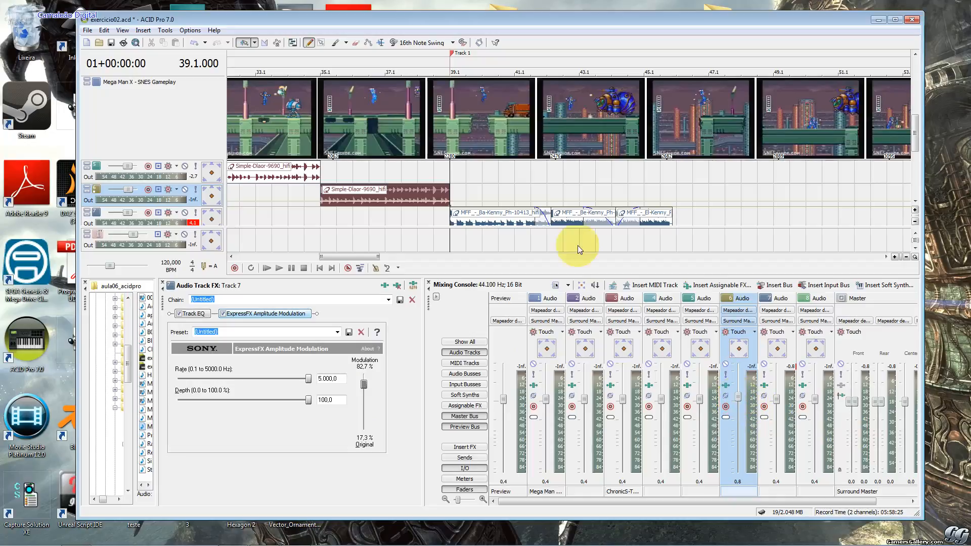
pyautogui.moveTo(363, 385); pyautogui.dragTo(363, 383)
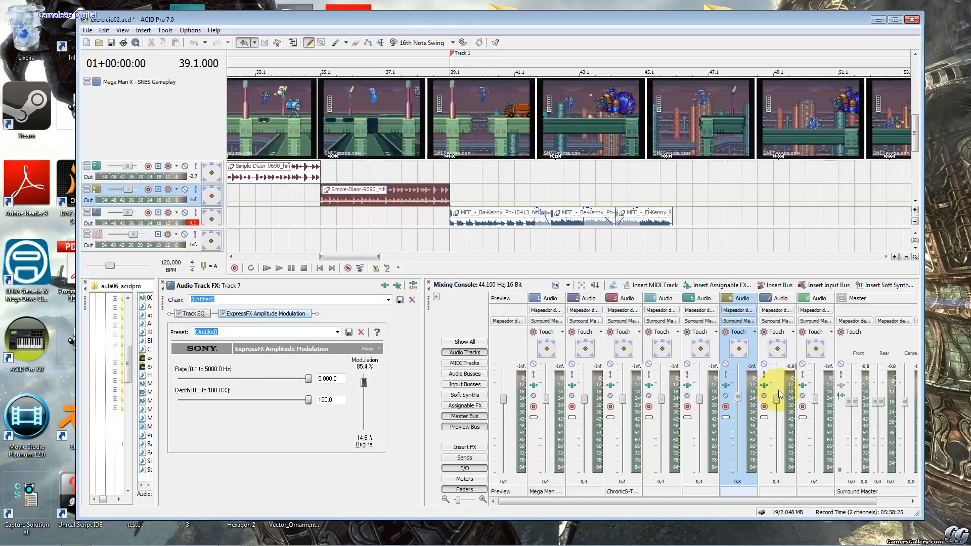
pyautogui.moveTo(737, 398); pyautogui.dragTo(739, 395)
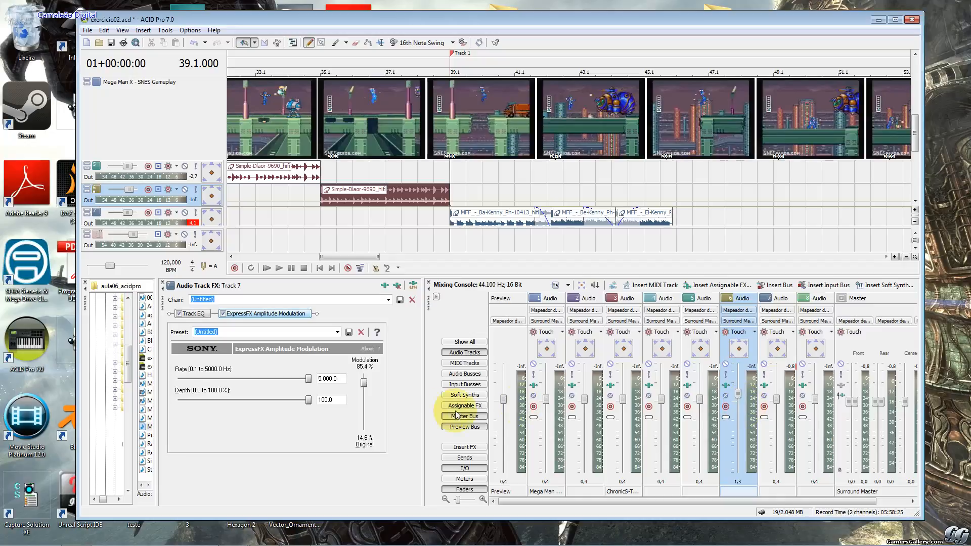
pyautogui.moveTo(364, 385); pyautogui.dragTo(364, 383)
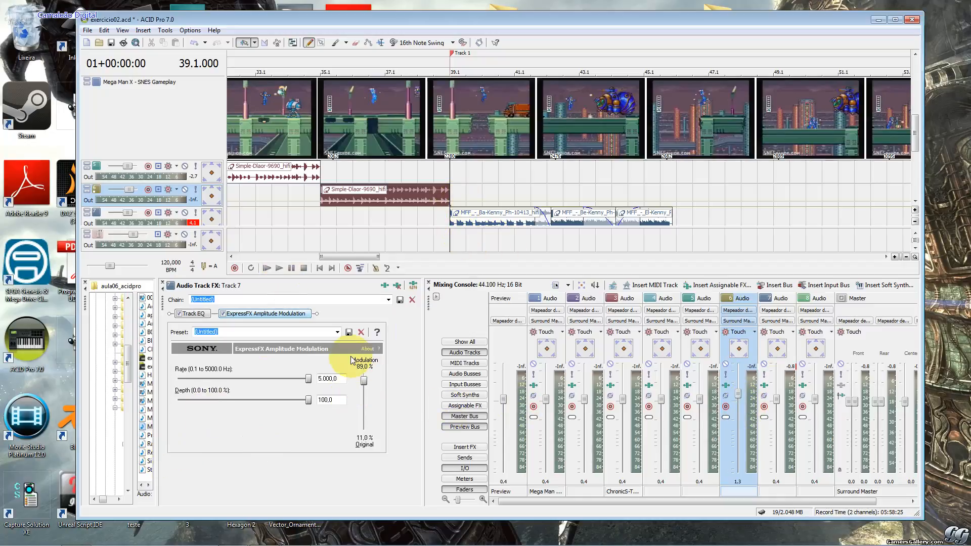
# Play the MFF clips from 39.1 to hear the amplitude modulation at its maximum rate and depth.
pyautogui.click(455, 164)
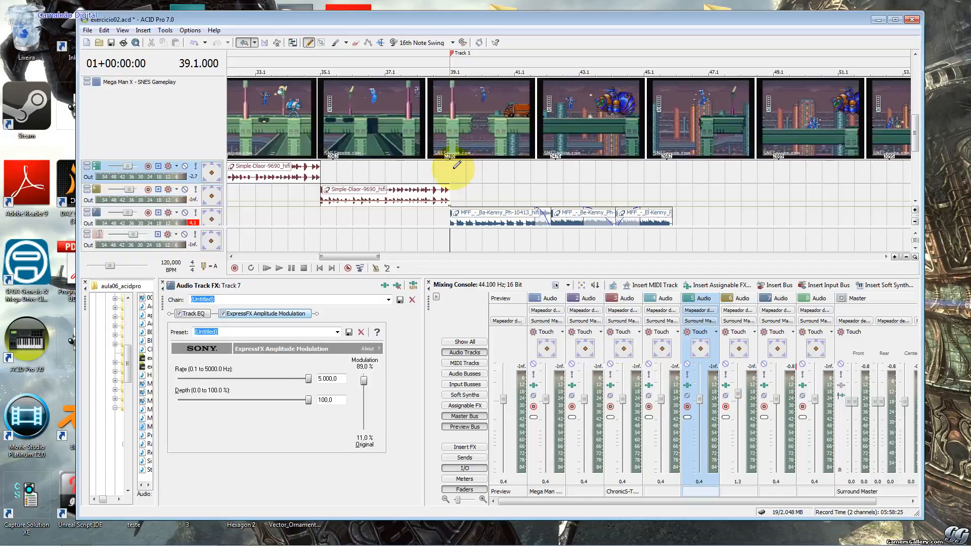
pyautogui.click(453, 169)
pyautogui.press('space')
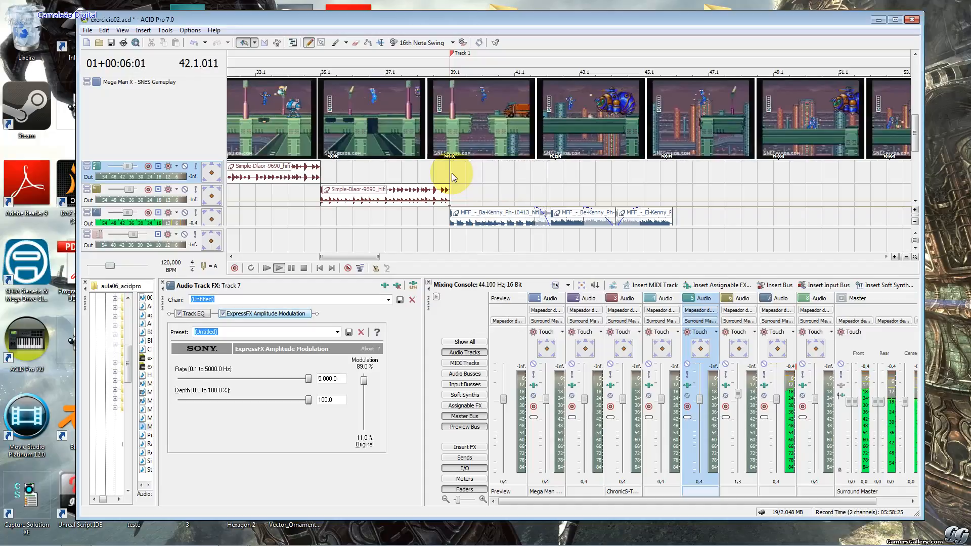
pyautogui.press('space')
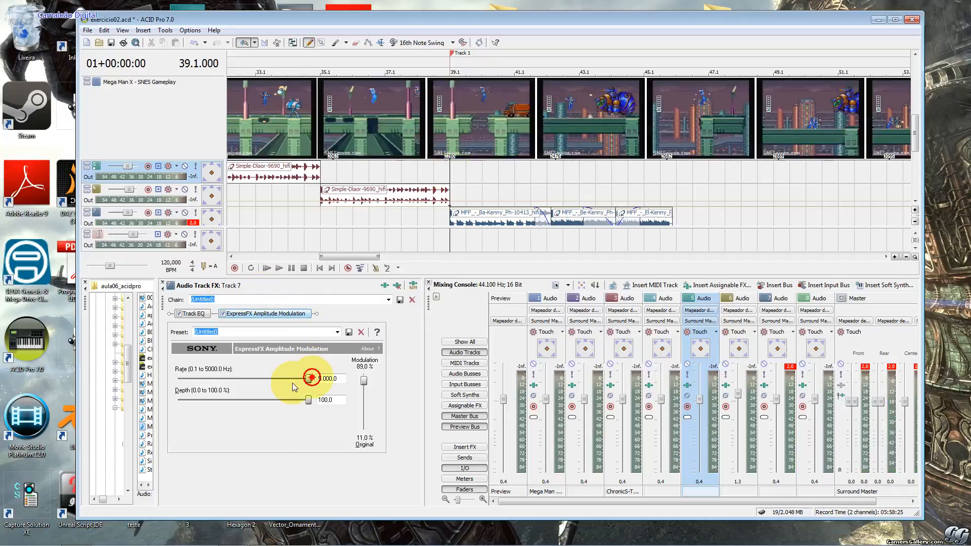
# Lower the amplitude modulation's rate to about 930.3 Hz and its depth to about 71.7%, and listen from 39.1.
pyautogui.moveTo(309, 379); pyautogui.dragTo(201, 380)
pyautogui.moveTo(308, 401); pyautogui.dragTo(271, 405)
pyautogui.click(203, 379)
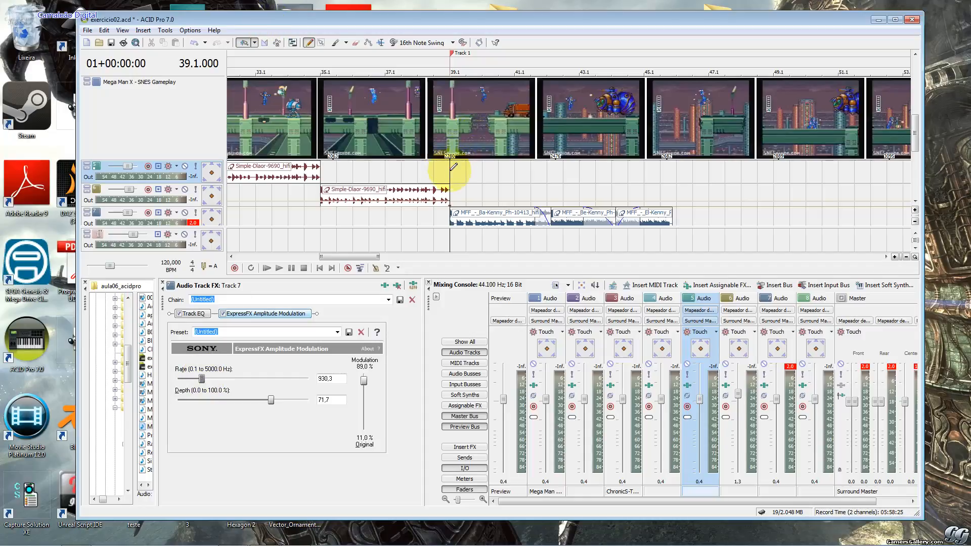
pyautogui.press('space')
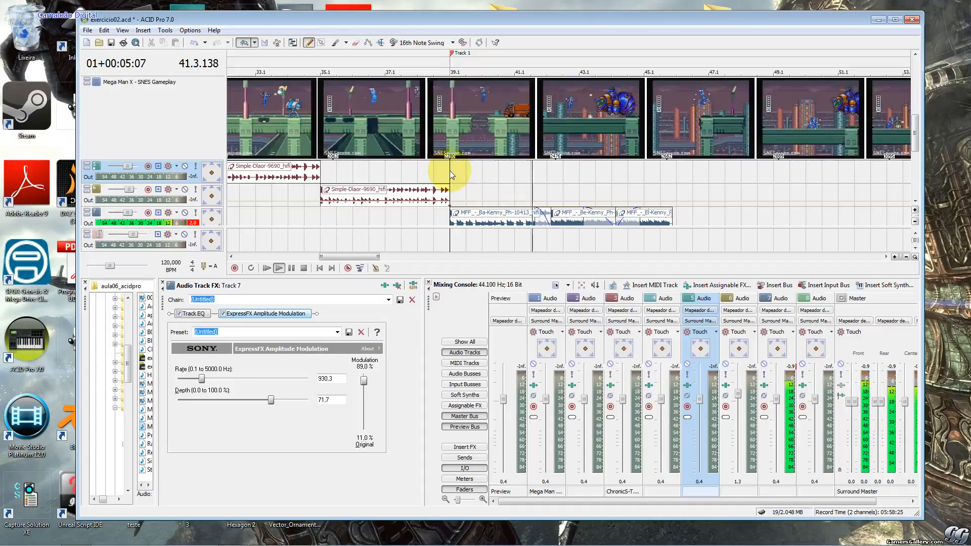
pyautogui.press('space')
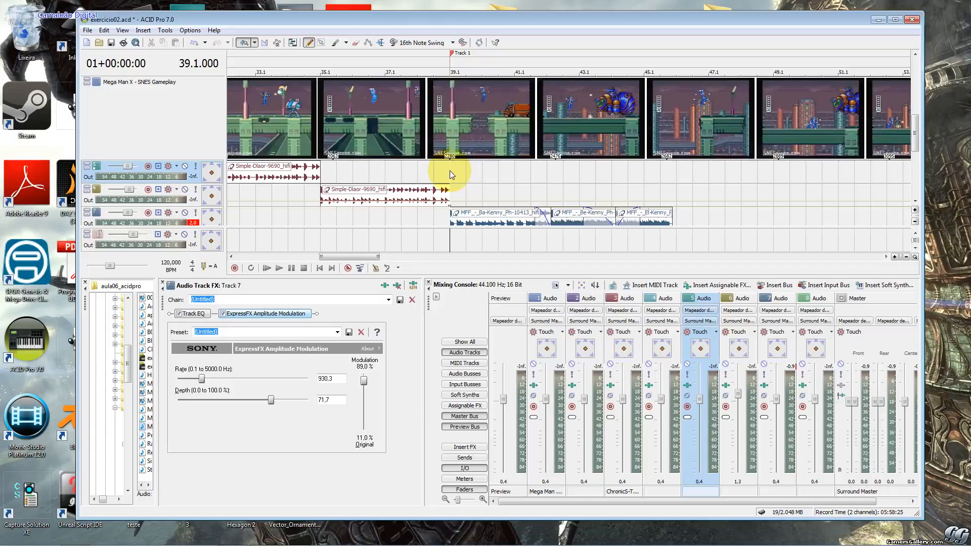
# Reset the MFF track's clipping indicator and make the track slightly taller.
pyautogui.click(185, 212)
pyautogui.click(185, 213)
pyautogui.click(212, 218)
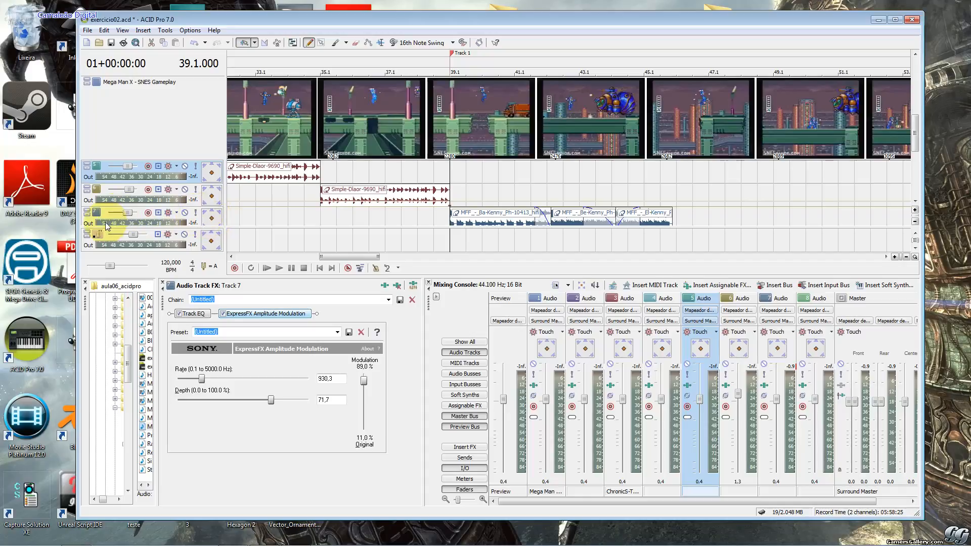
pyautogui.moveTo(106, 224); pyautogui.dragTo(105, 229)
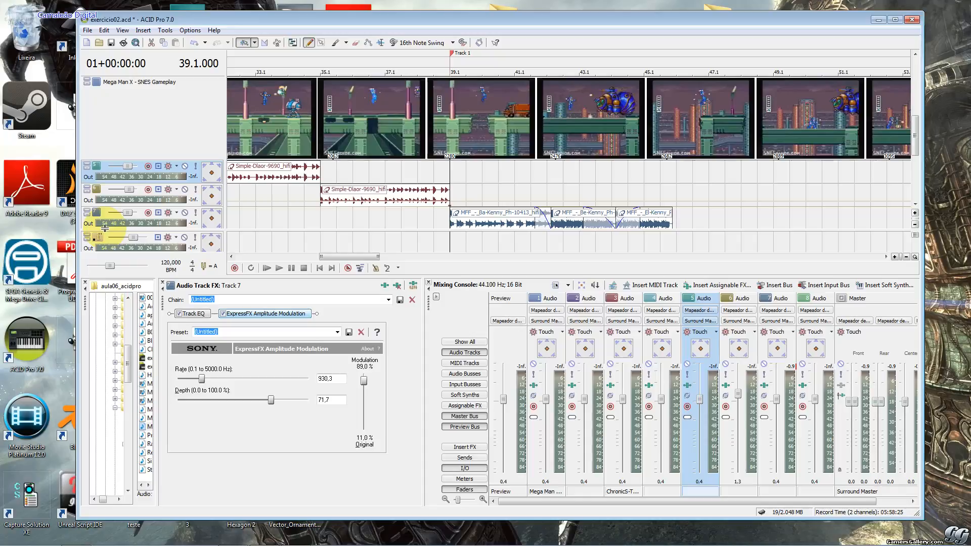
# Review the arrangement up to the first tracks and place the playback cursor at 9.1 on the ChronicS clip.
pyautogui.scroll(-6, 396, 219)
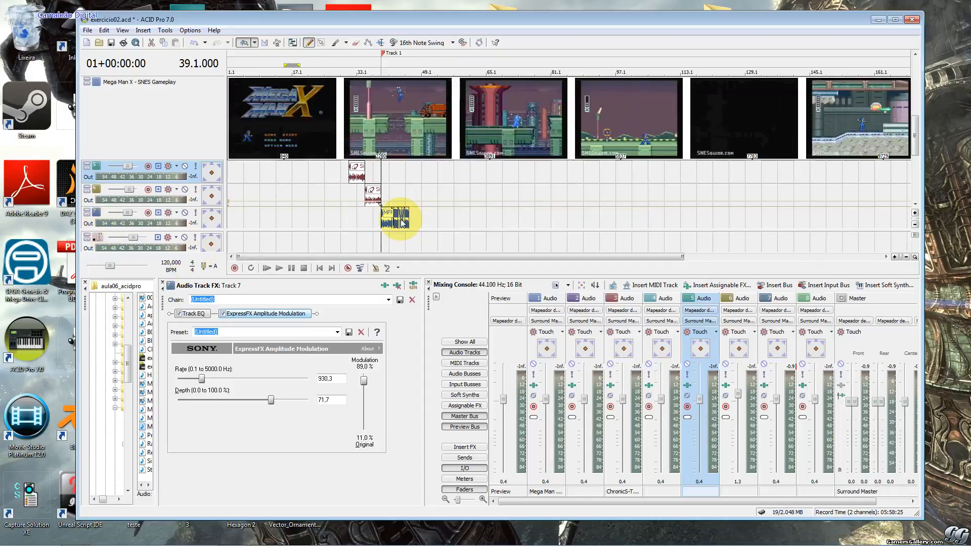
pyautogui.click(346, 171)
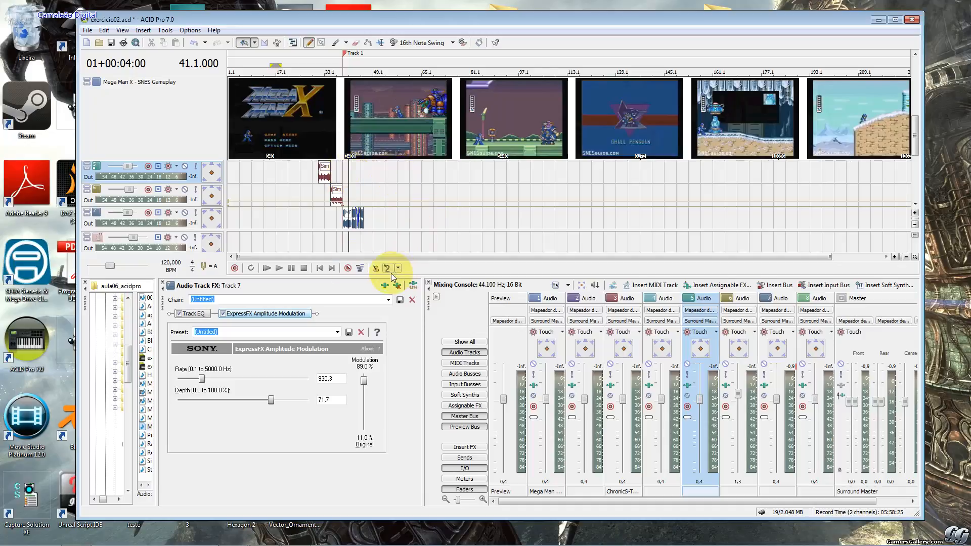
pyautogui.moveTo(354, 257); pyautogui.dragTo(340, 236)
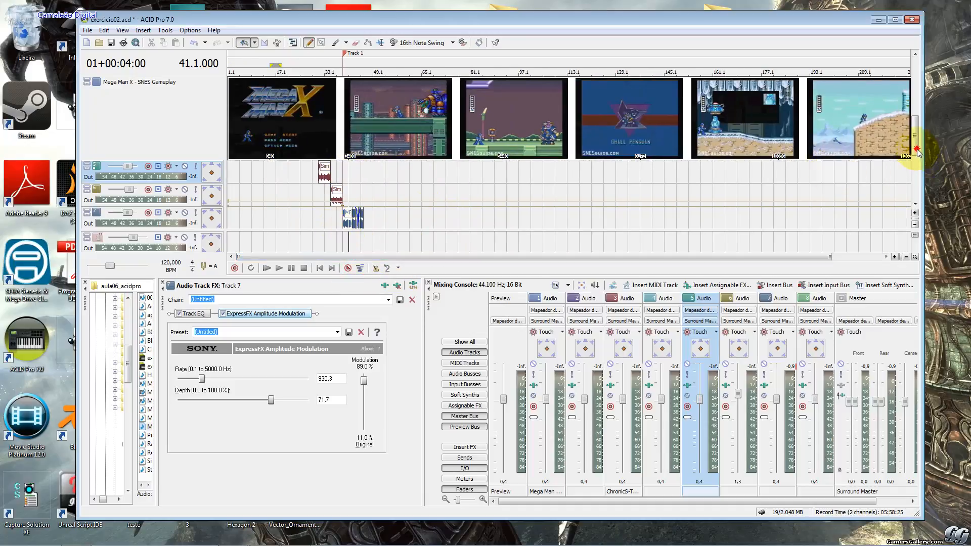
pyautogui.moveTo(919, 154); pyautogui.dragTo(918, 106)
pyautogui.click(252, 175)
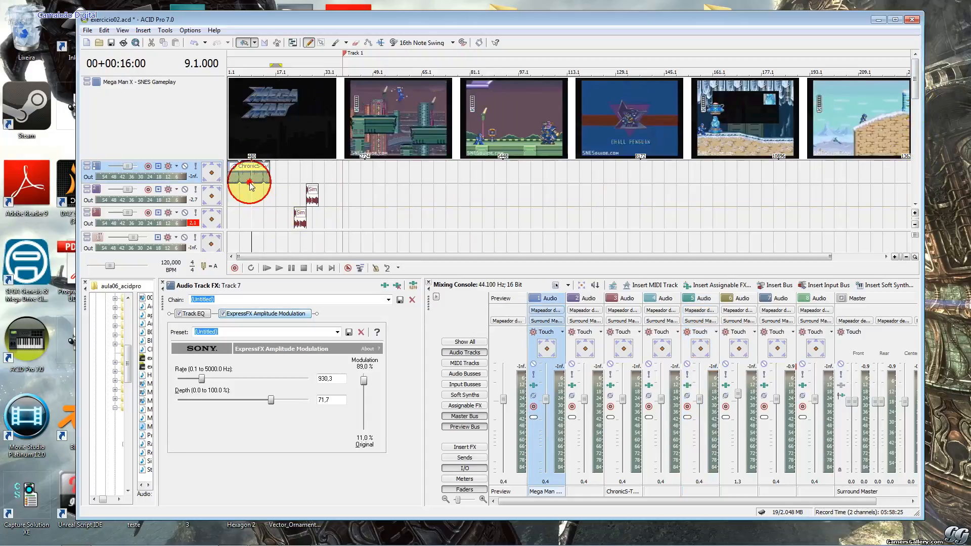
pyautogui.moveTo(917, 96)
pyautogui.mouseDown()
pyautogui.moveTo(916, 199)
pyautogui.moveTo(910, 94)
pyautogui.mouseUp()
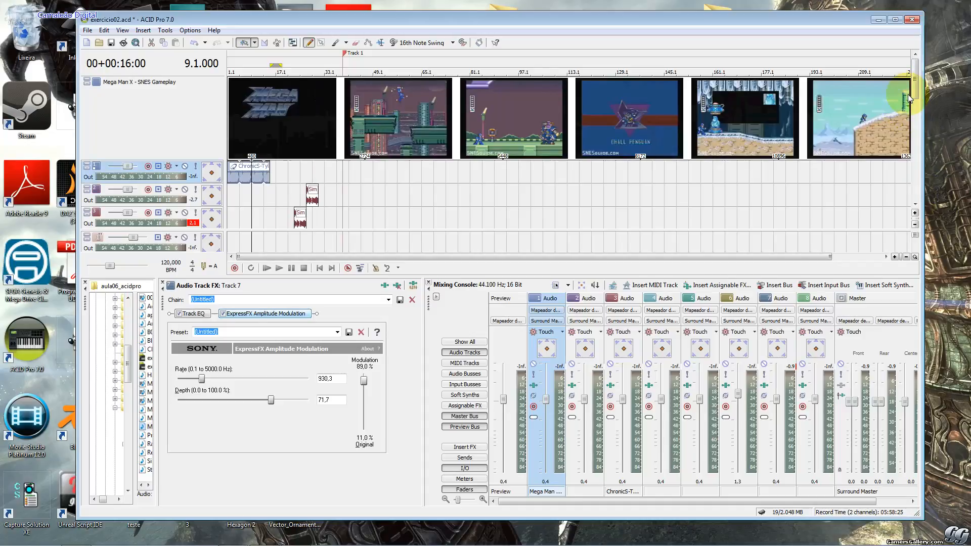